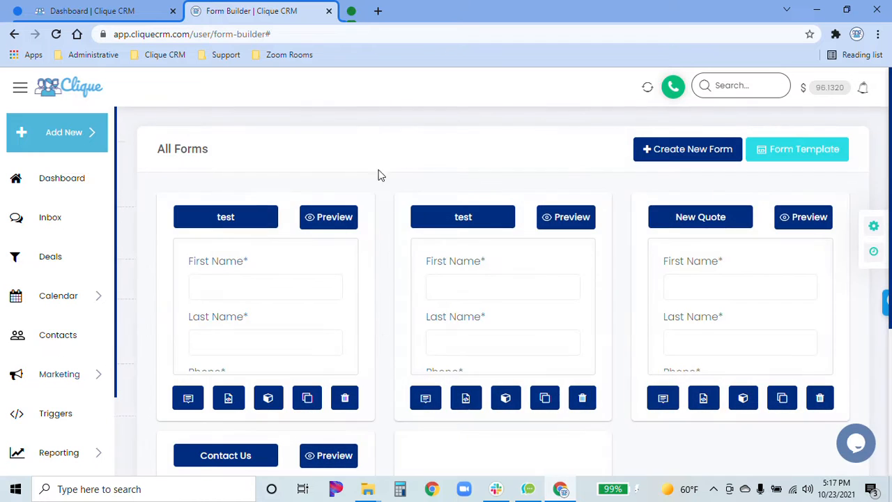
Create a new form titled "New Form Test".
left_click(688, 155)
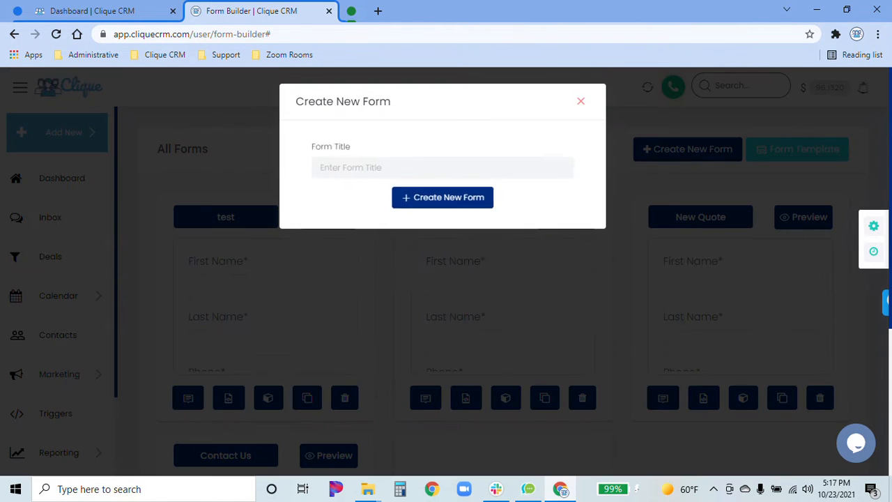
left_click(414, 166)
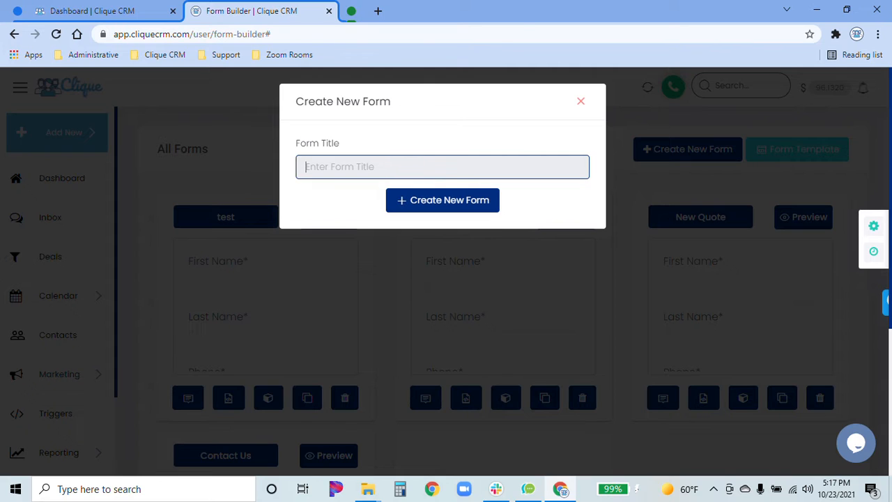
type("New Form ")
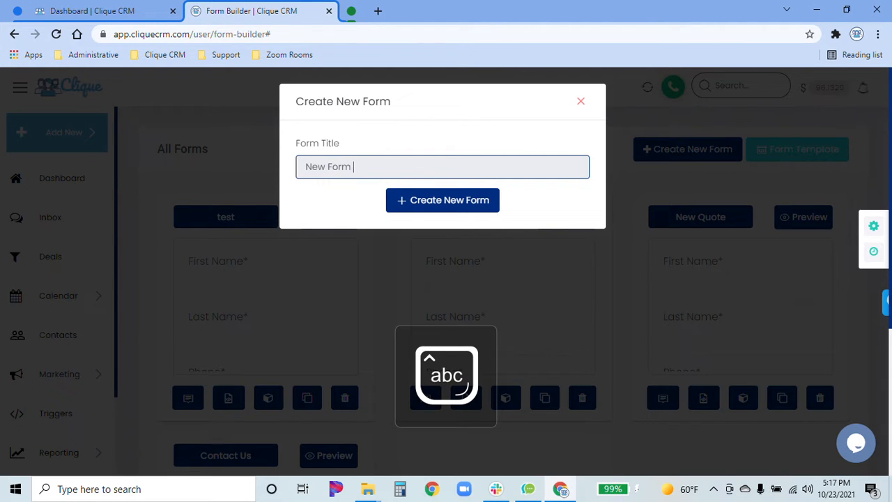
type("Test")
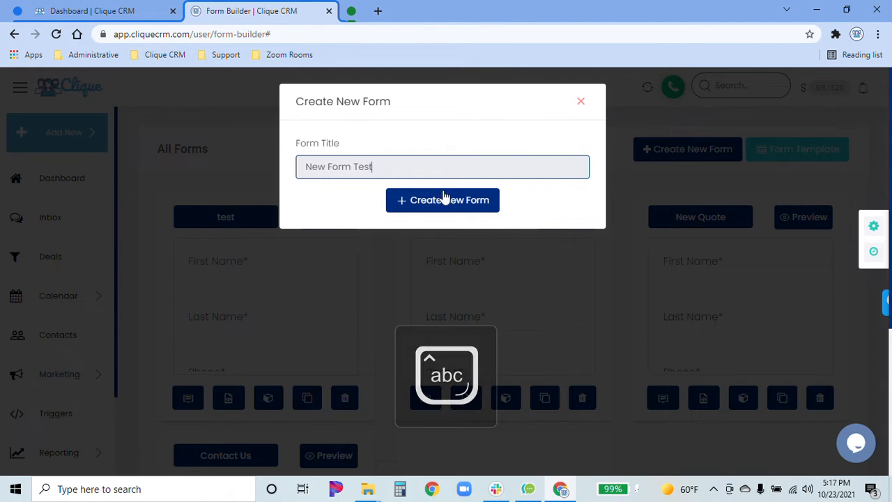
left_click(444, 194)
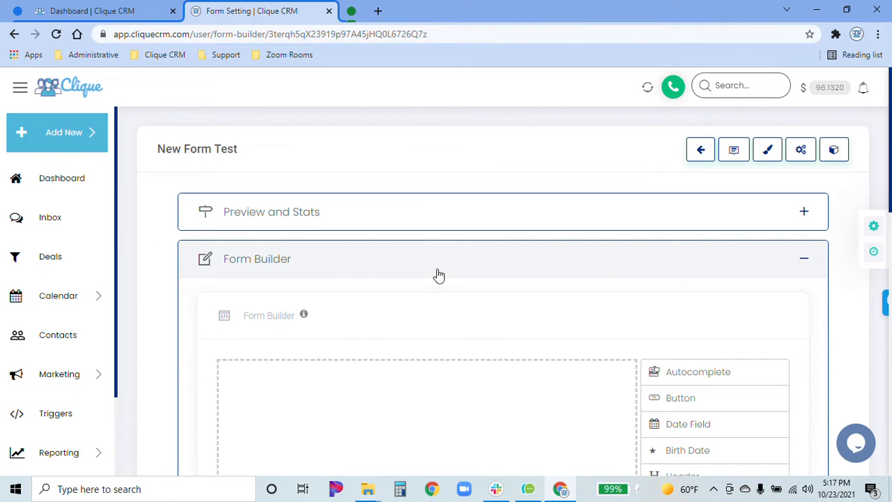
Add First Name, Last Name, Phone and Email fields to the form, in that order.
scroll(487, 230, "down", 2)
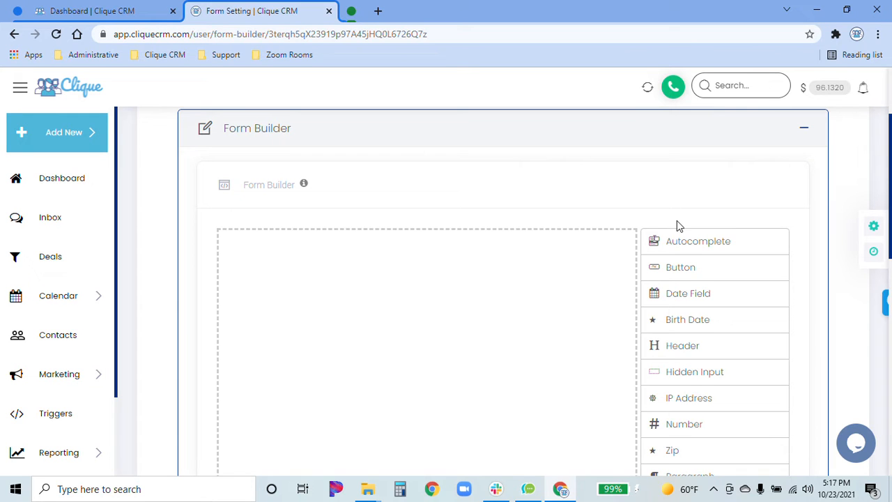
scroll(704, 198, "down", 5)
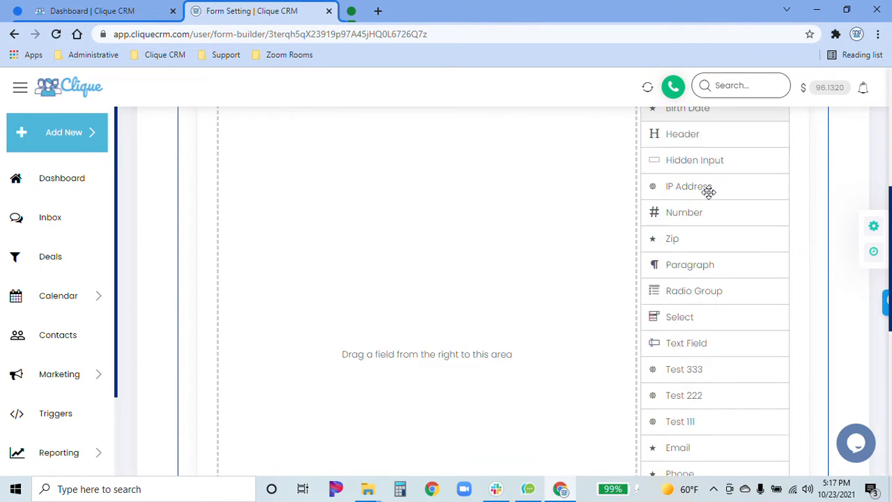
scroll(708, 193, "down", 2)
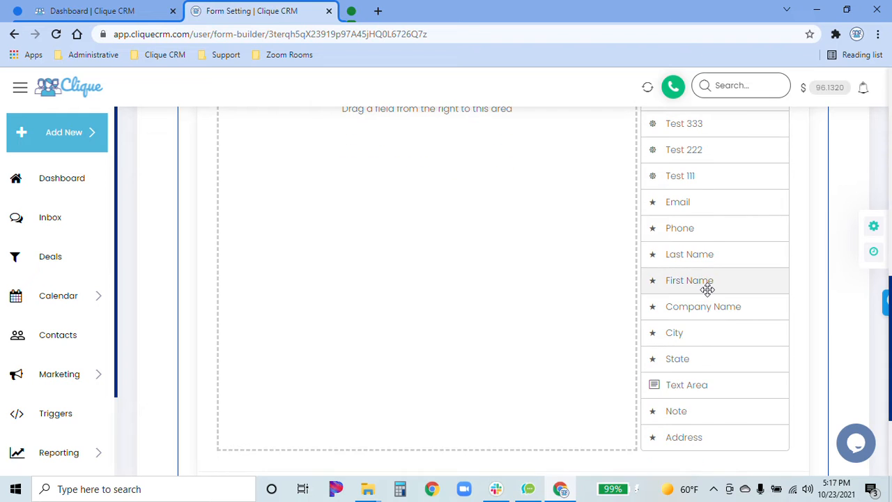
left_click(707, 255)
left_click(721, 229)
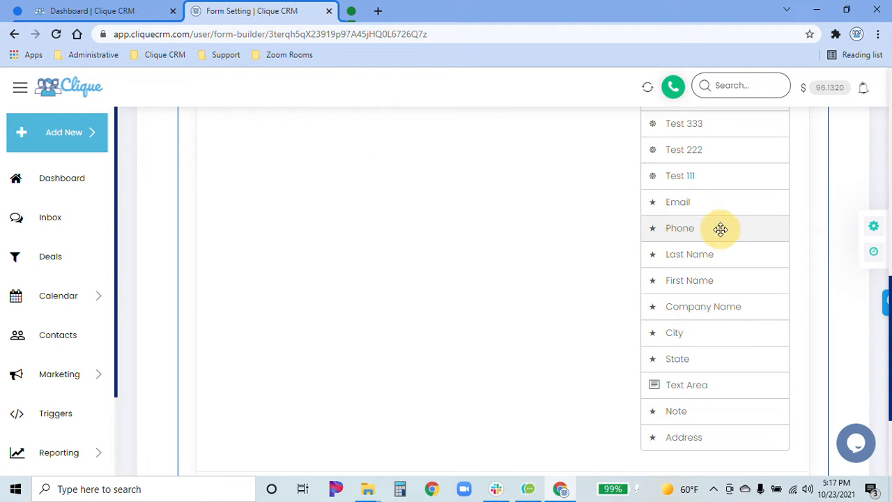
left_click(722, 203)
left_click(651, 281)
scroll(599, 349, "up", 5)
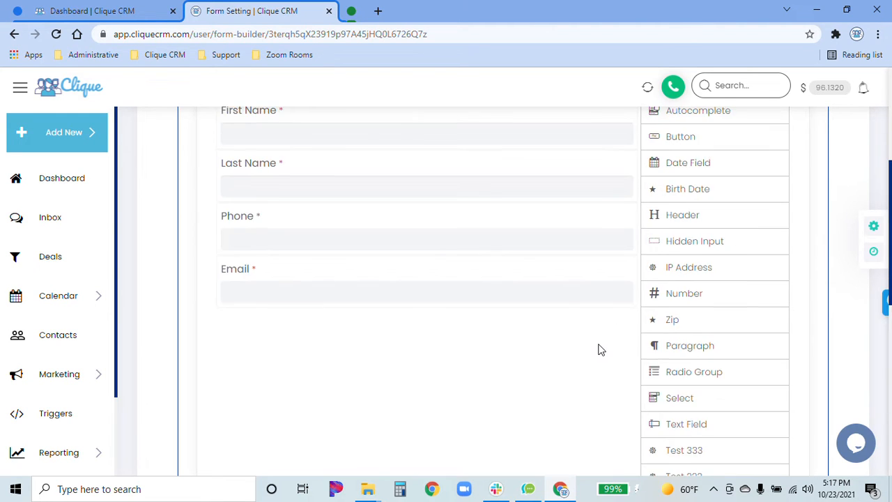
scroll(599, 348, "up", 2)
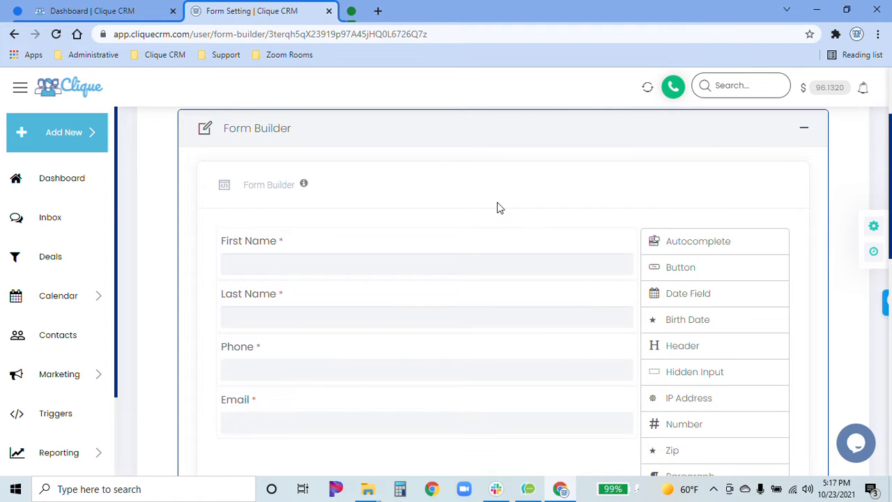
scroll(499, 207, "up", 1)
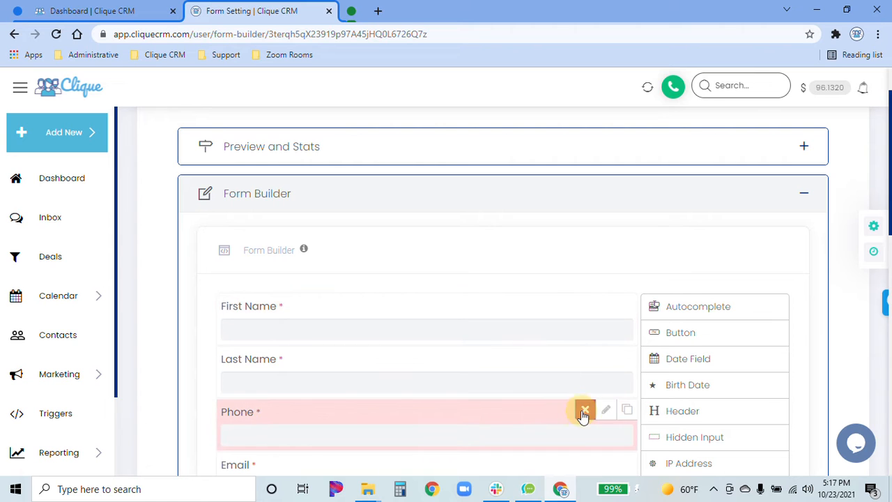
Remove the Phone and Email fields from the form and try to save it.
left_click(582, 414)
scroll(579, 418, "down", 1)
left_click(583, 341)
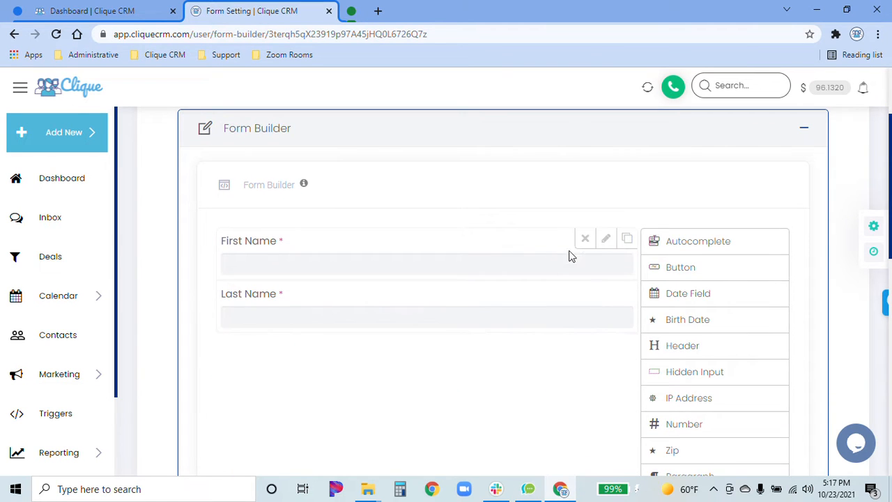
scroll(569, 251, "down", 9)
left_click(563, 341)
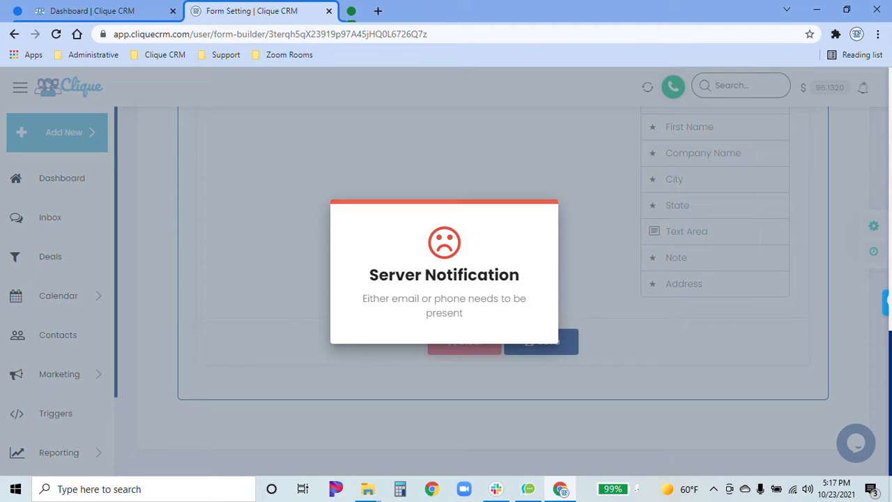
Add an Email field back to the form and save it.
scroll(439, 345, "up", 10)
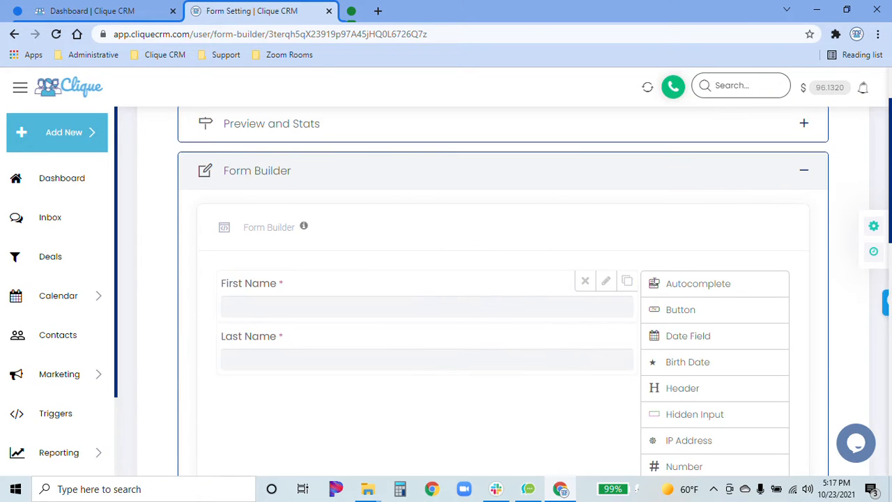
scroll(713, 317, "down", 5)
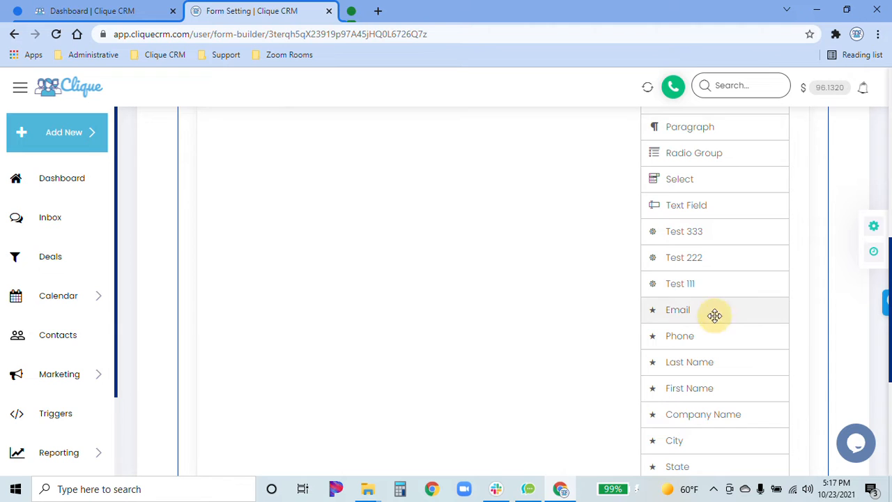
left_click_drag(713, 313, 556, 325)
scroll(556, 325, "down", 5)
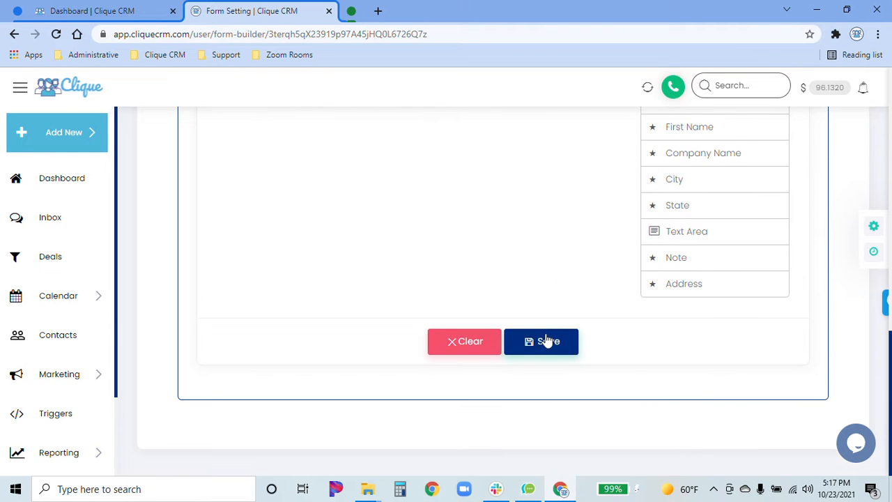
left_click(542, 340)
Remove the First Name and Last Name fields, leaving only Email, and save the form.
left_click(582, 234)
scroll(564, 282, "up", 10)
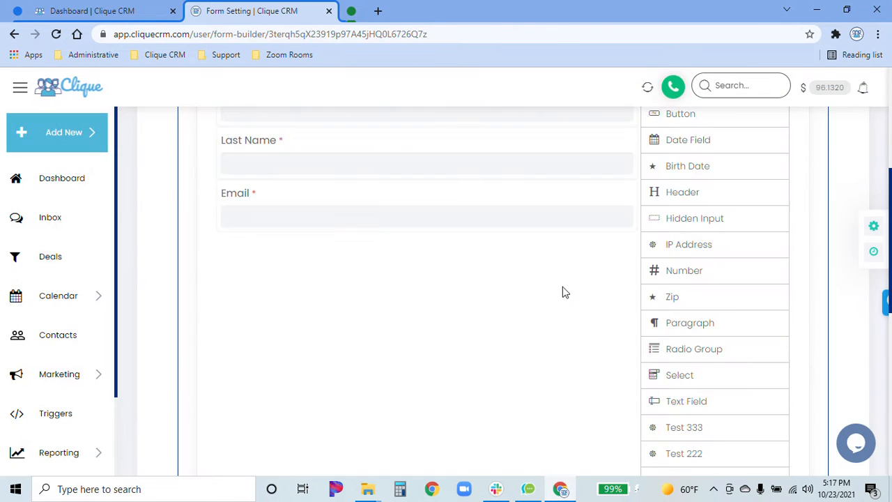
left_click(589, 353)
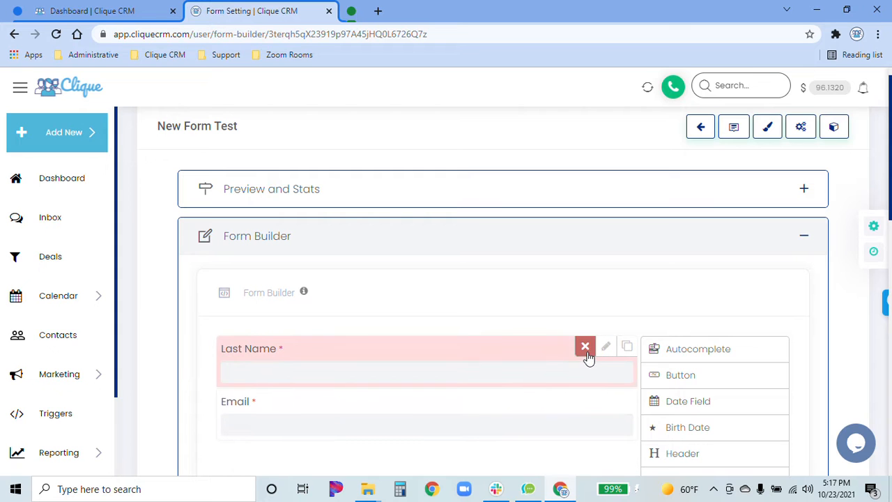
left_click(589, 356)
scroll(569, 396, "down", 5)
scroll(568, 398, "down", 4)
left_click(563, 349)
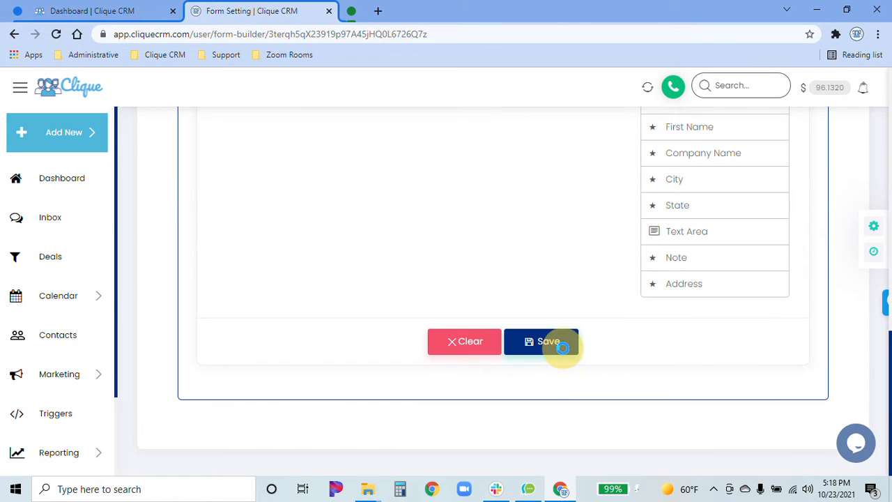
Add the First Name and Last Name fields again and move the Email field below them.
left_click(620, 349)
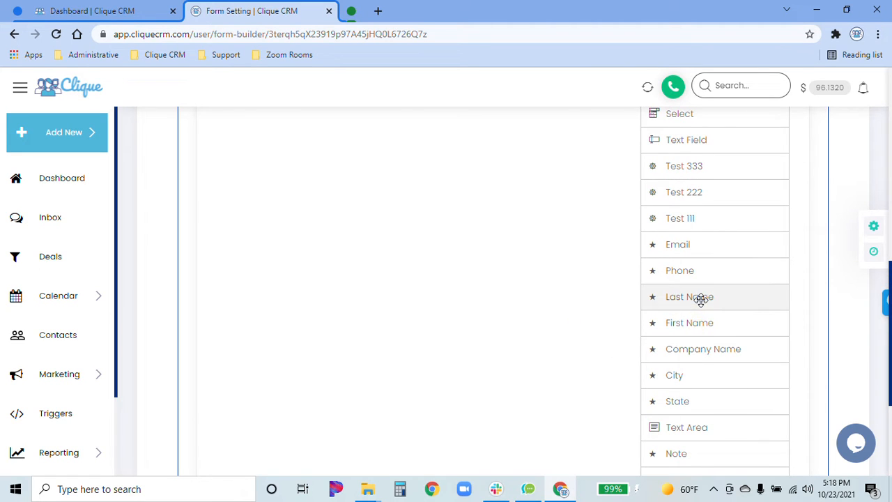
scroll(465, 280, "up", 5)
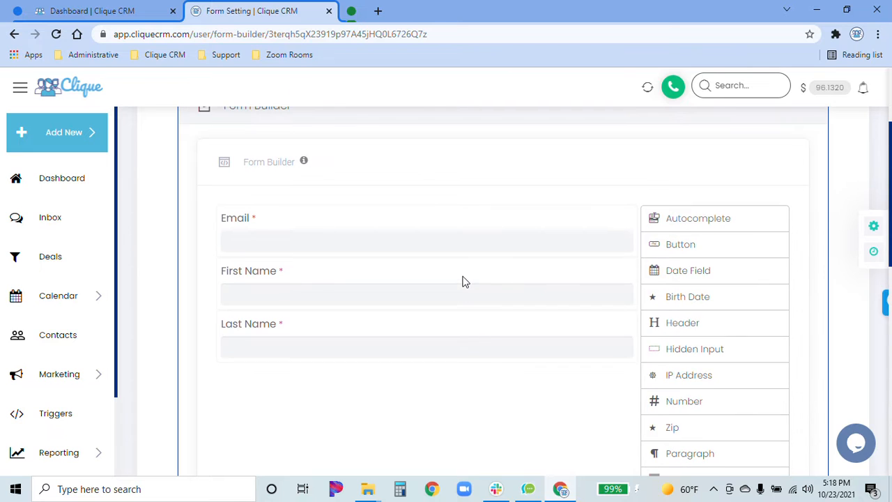
mouse_move(274, 222)
left_mouse_down()
mouse_move(265, 288)
mouse_move(272, 368)
left_mouse_up()
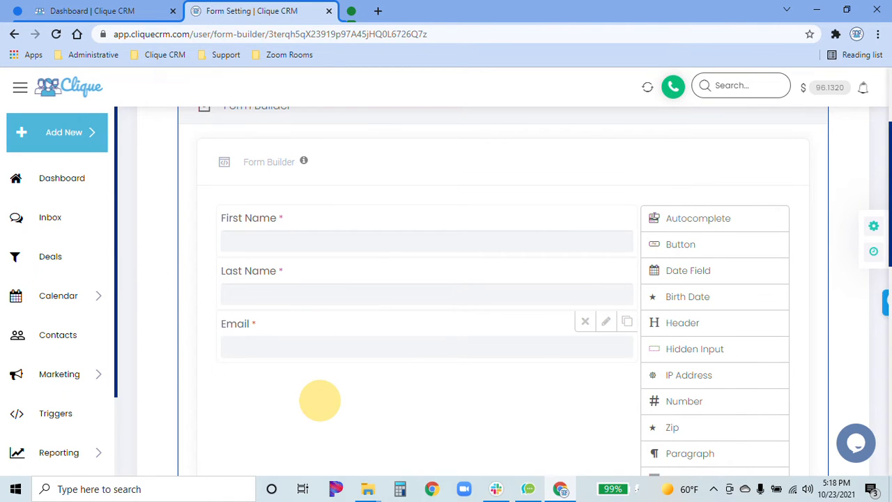
Examine the standard and custom field types available for the form.
scroll(462, 298, "up", 2)
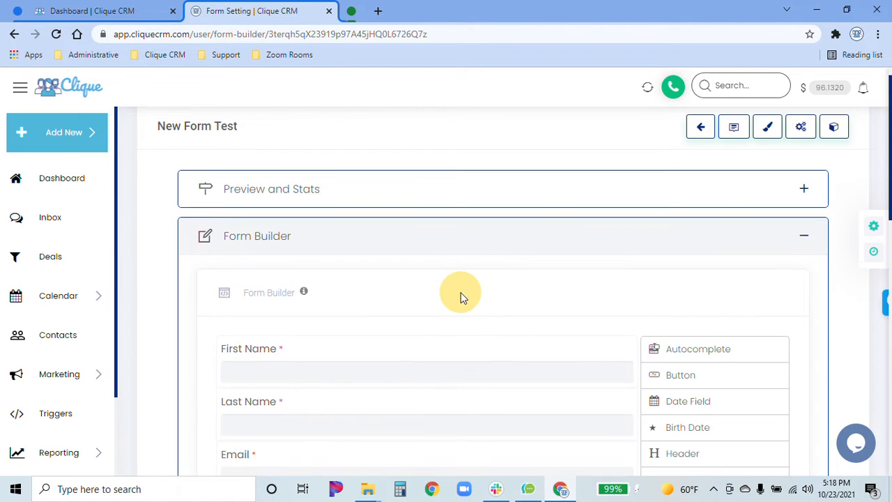
scroll(462, 296, "down", 2)
scroll(453, 376, "down", 1)
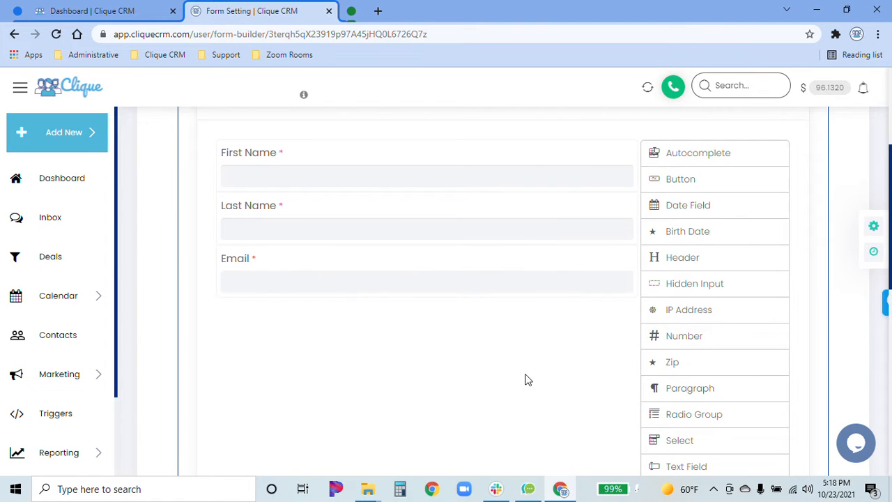
scroll(541, 341, "down", 5)
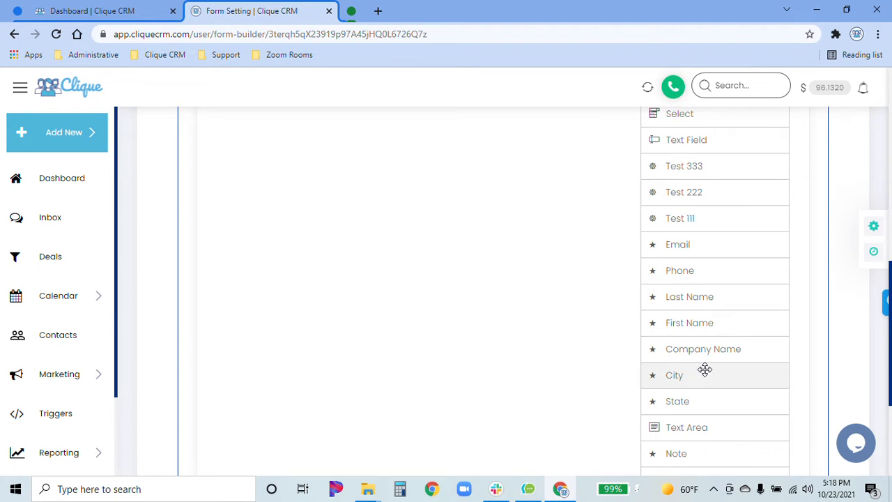
scroll(702, 369, "down", 1)
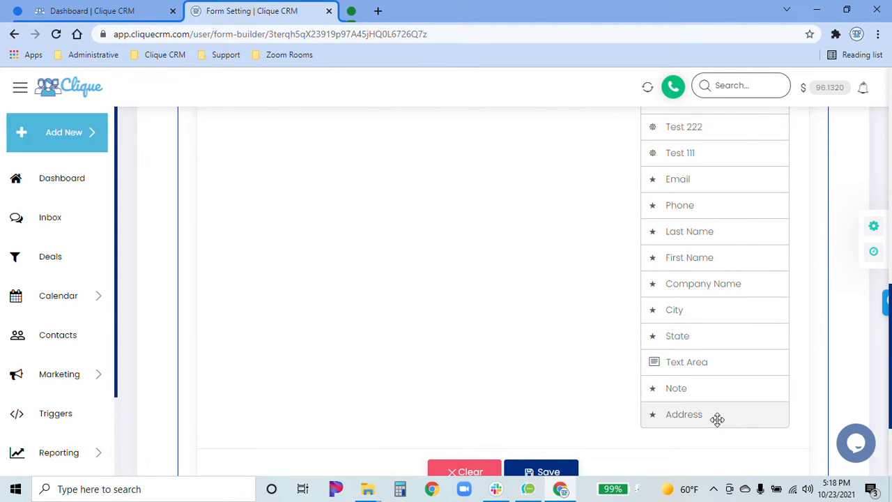
scroll(717, 419, "down", 2)
scroll(690, 310, "up", 3)
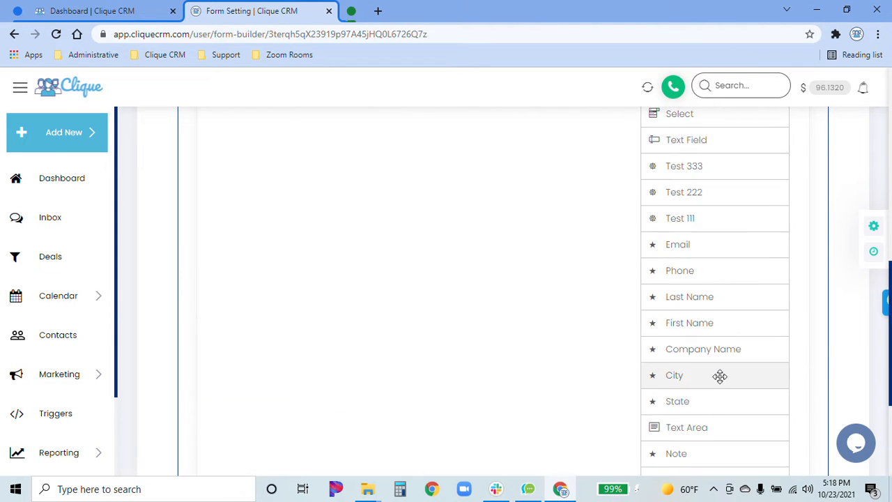
scroll(719, 377, "up", 2)
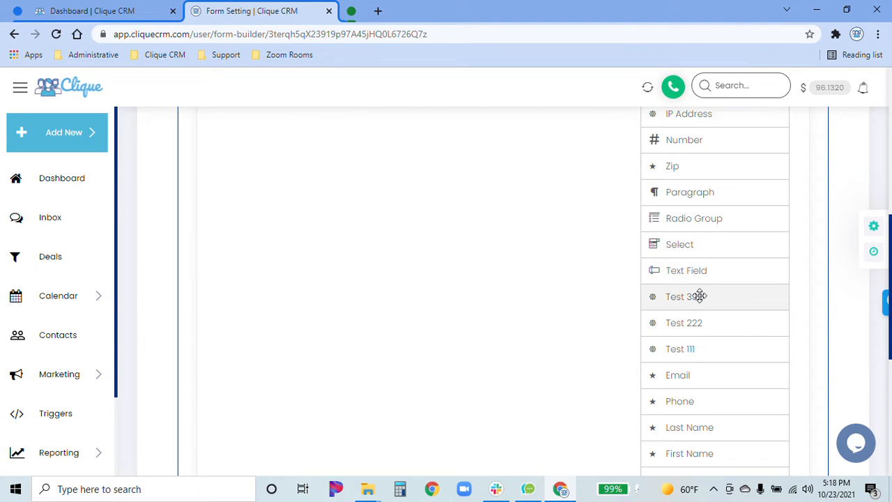
Add the custom fields Test 111, Test 222 and Test 333 below the Email field.
left_click(710, 350)
left_click(717, 324)
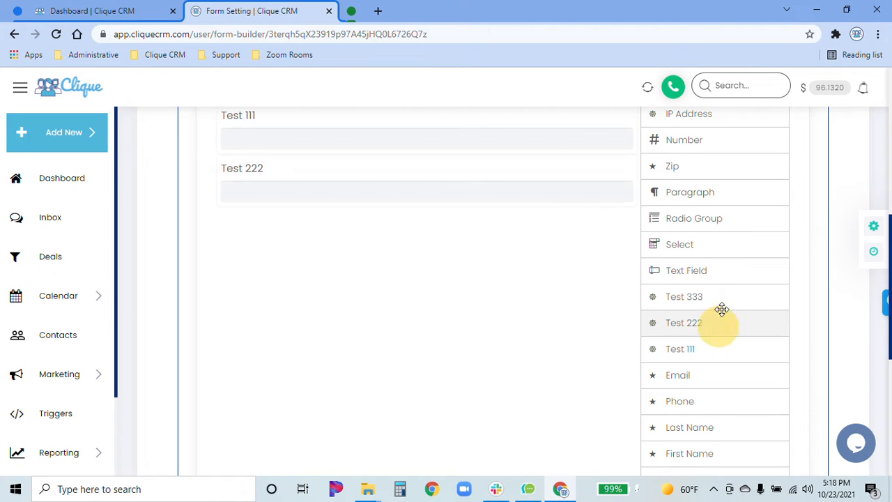
left_click(719, 299)
scroll(605, 304, "up", 2)
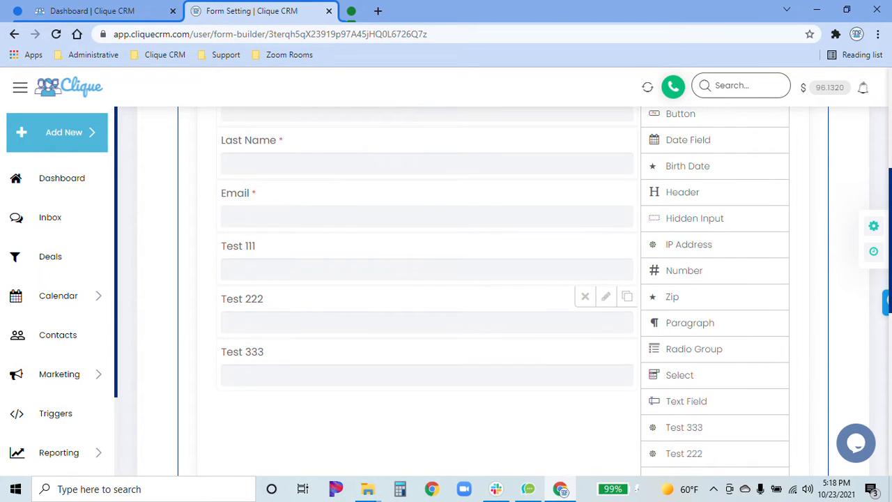
Remove the custom fields Test 111, Test 222 and Test 333 from the form.
left_click(585, 298)
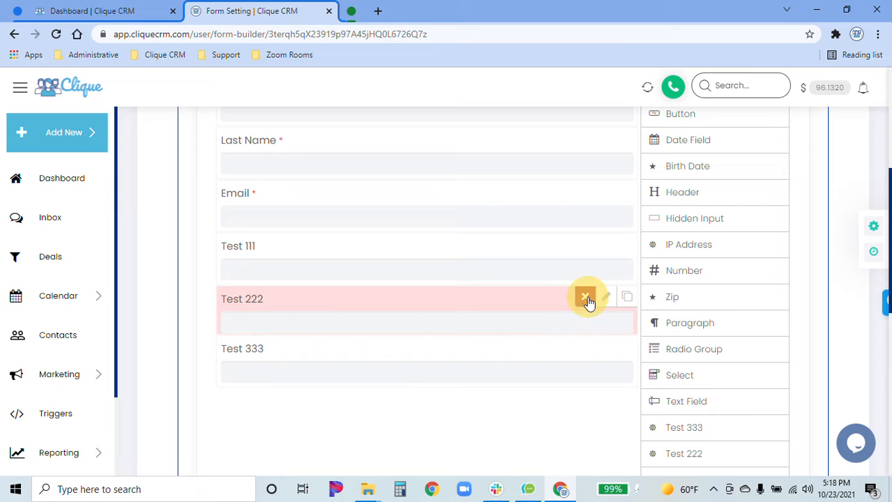
left_click(585, 298)
left_click(585, 245)
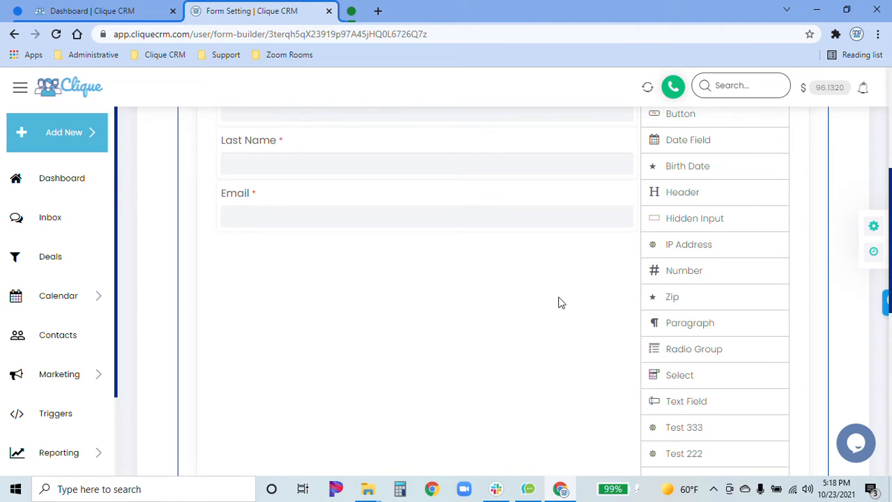
scroll(616, 313, "up", 2)
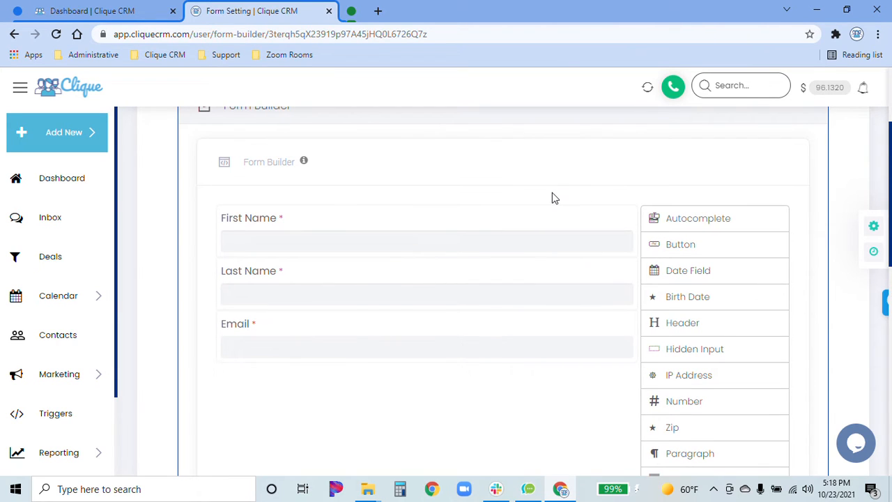
scroll(547, 202, "up", 1)
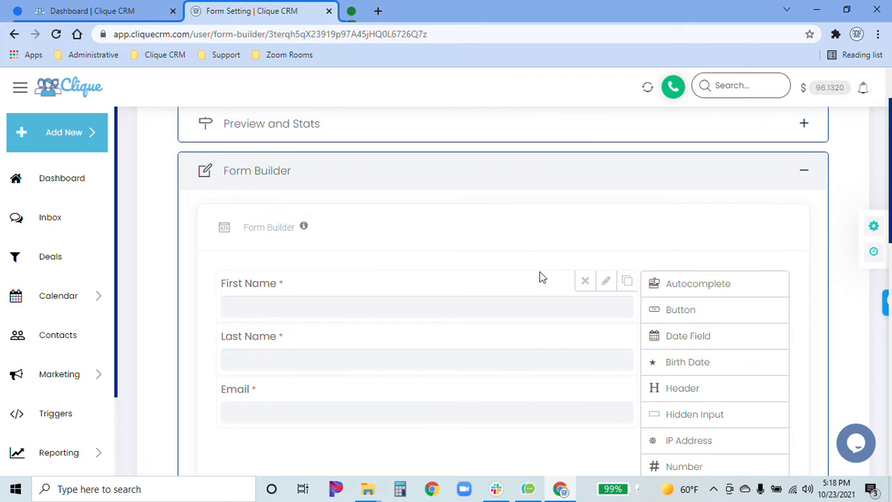
Add a Header element above the First Name field in the form.
scroll(603, 244, "up", 1)
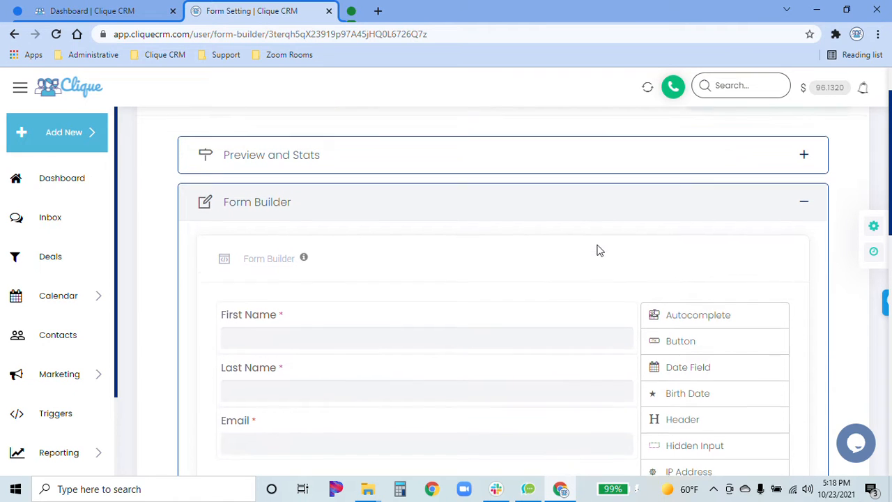
scroll(562, 320, "down", 4)
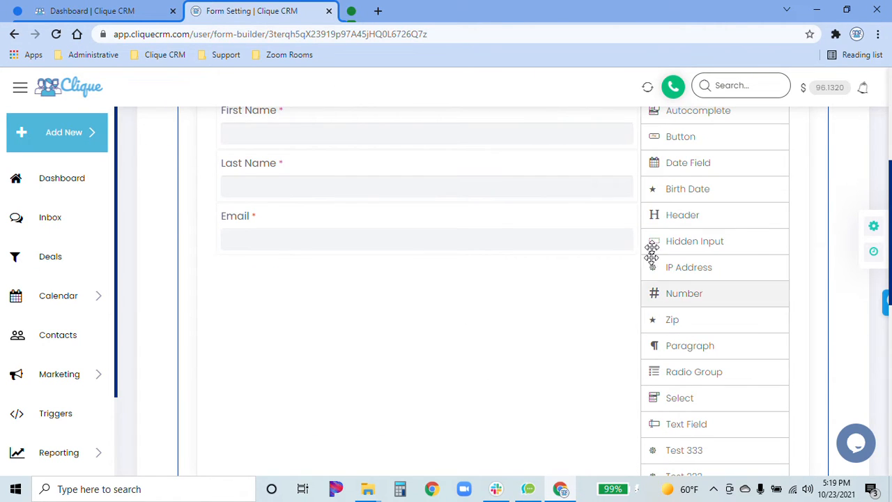
scroll(683, 356, "up", 1)
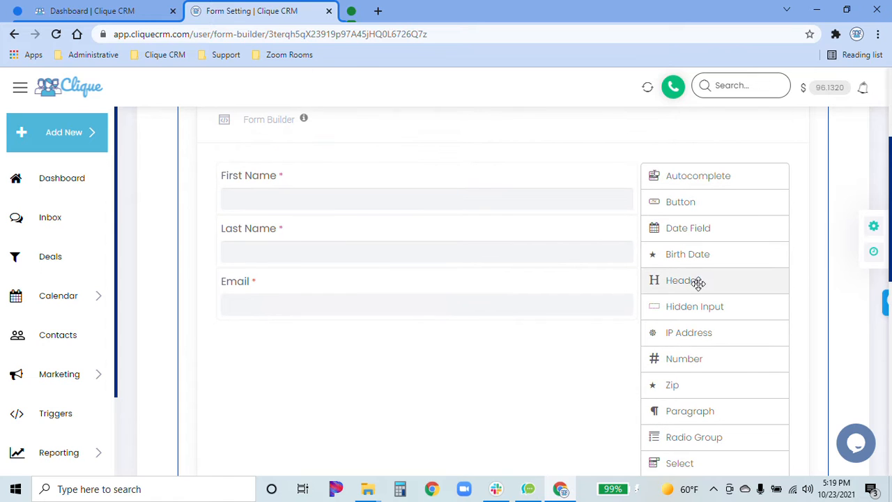
left_click_drag(696, 283, 384, 163)
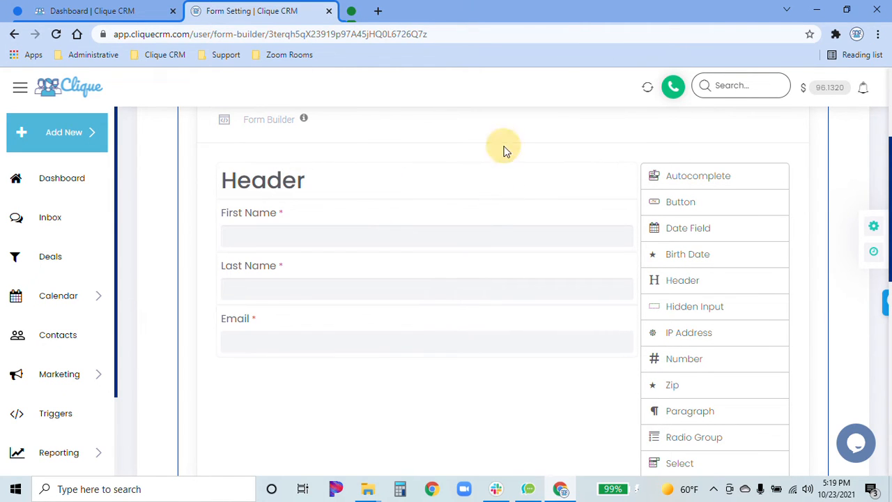
Set the type of the form's header element to h3.
left_click(606, 174)
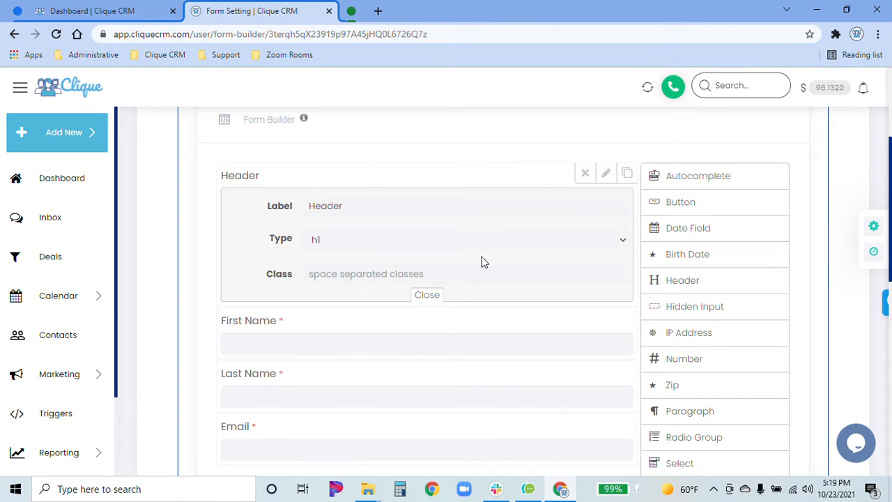
left_click(464, 246)
left_click(420, 290)
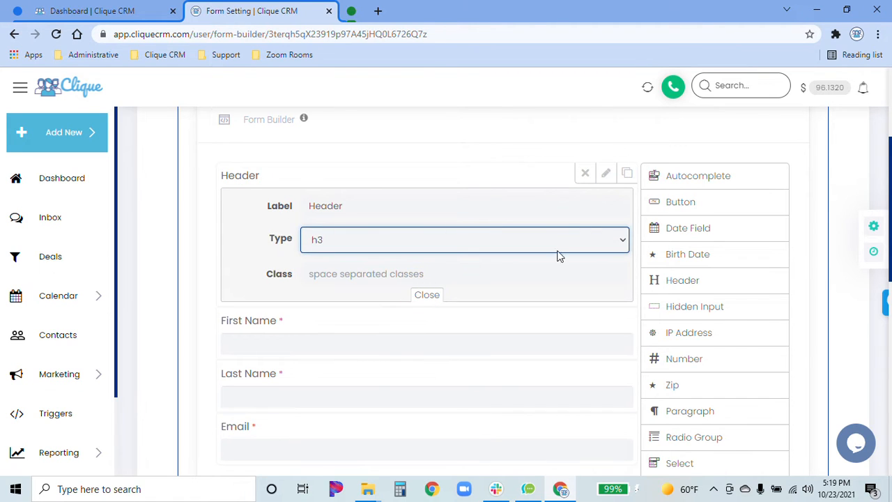
left_click(606, 174)
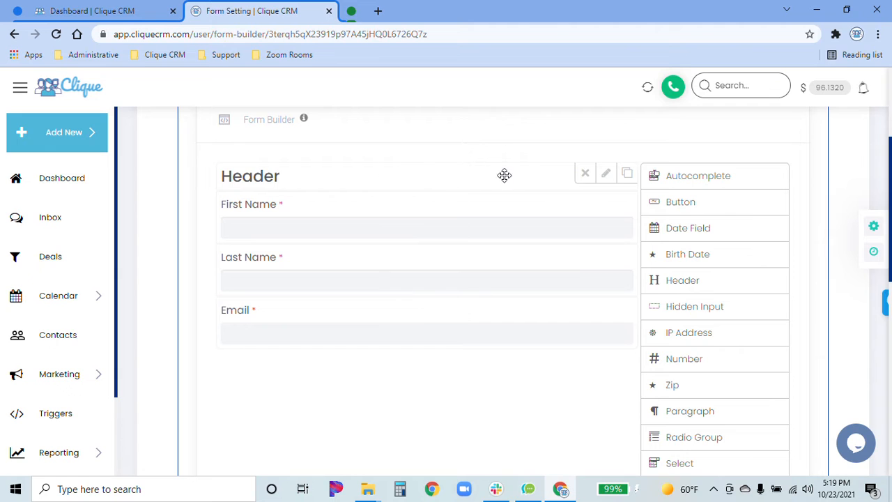
Set the header element's type back to h1.
left_click(605, 175)
left_click(446, 242)
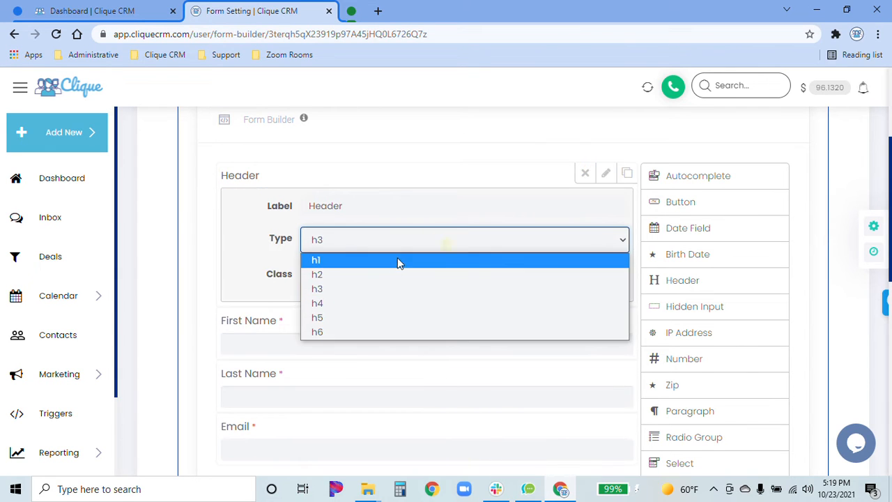
left_click(397, 260)
left_click(606, 174)
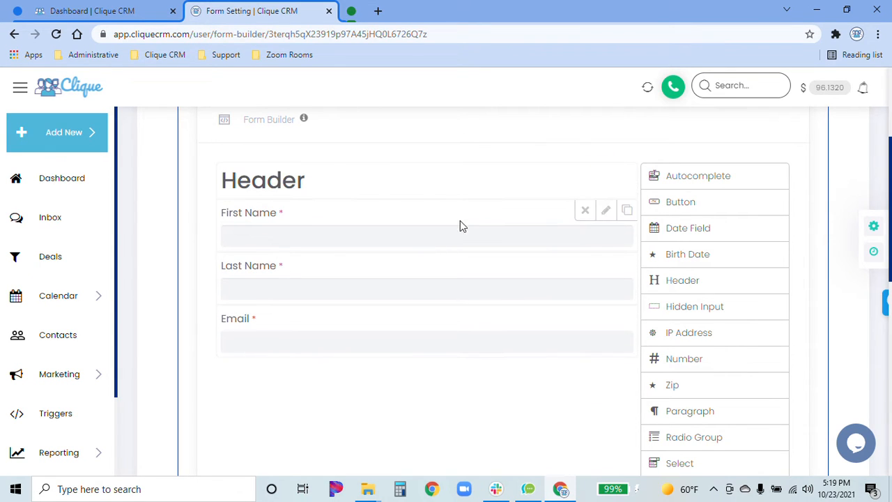
Look over the remaining available fields and save the form with its header, First Name, Last Name and Email fields.
left_click(535, 388)
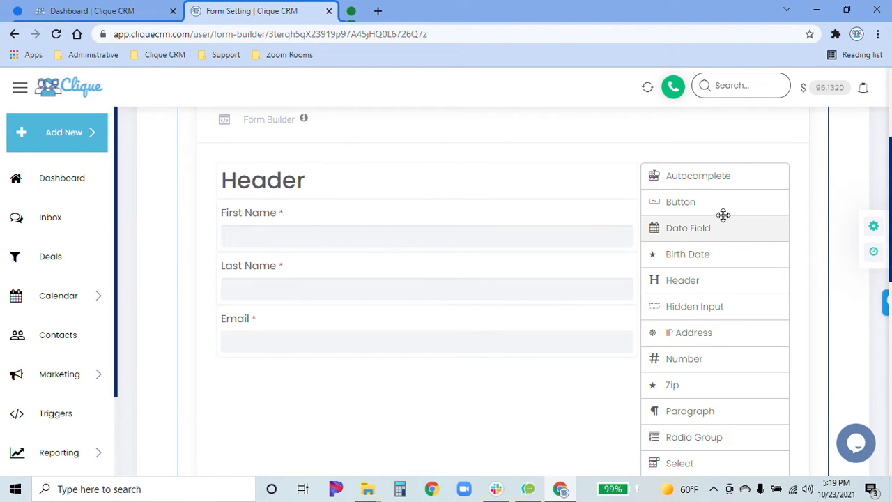
scroll(711, 279, "down", 2)
scroll(711, 278, "down", 5)
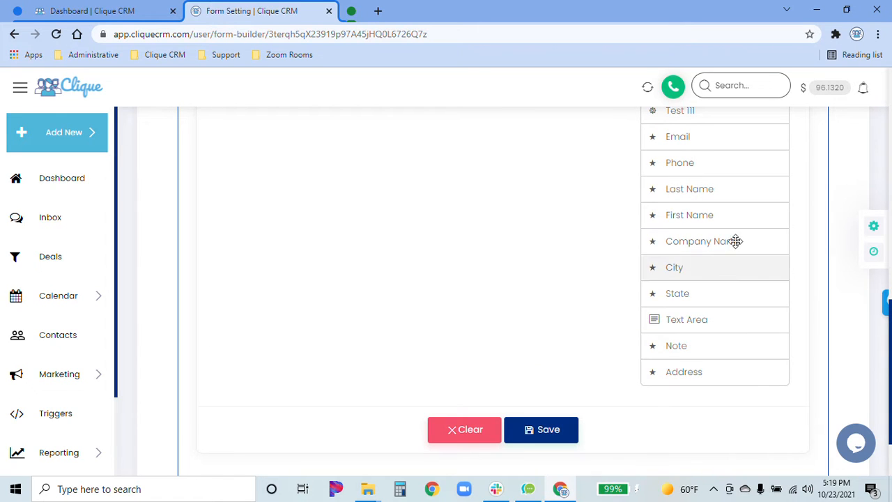
scroll(708, 366, "up", 4)
scroll(708, 369, "up", 5)
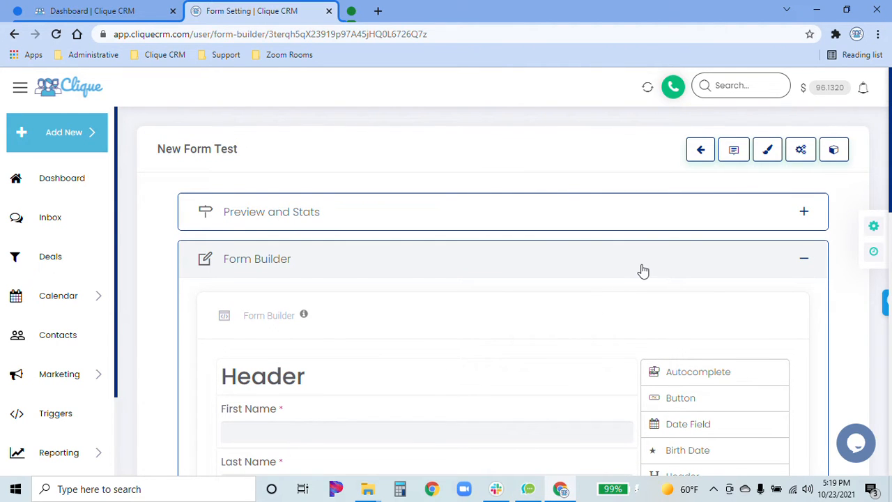
scroll(583, 297, "down", 10)
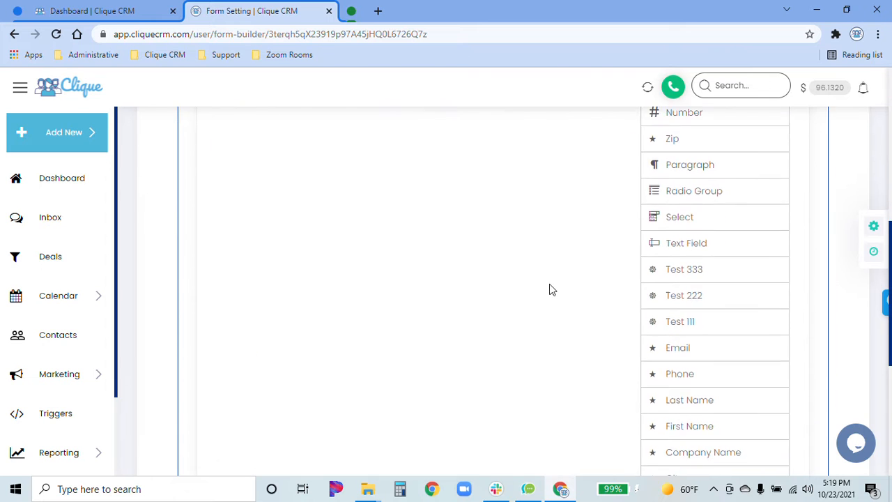
scroll(567, 330, "up", 10)
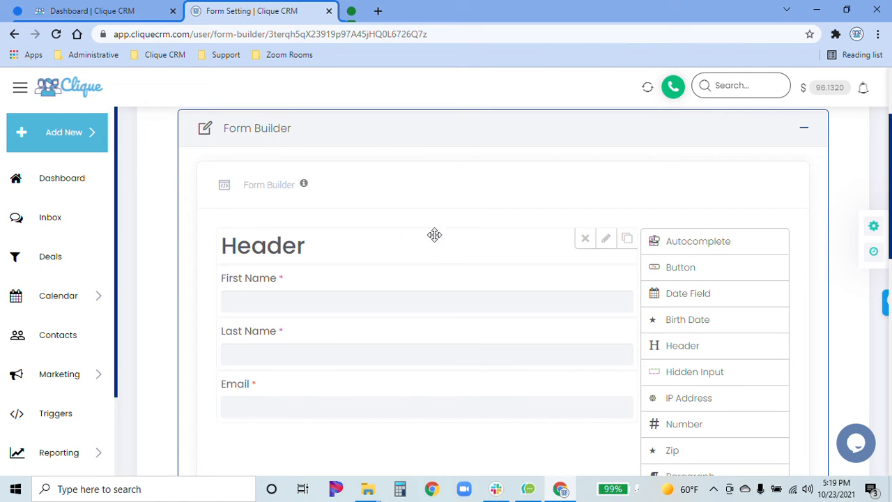
scroll(470, 237, "down", 9)
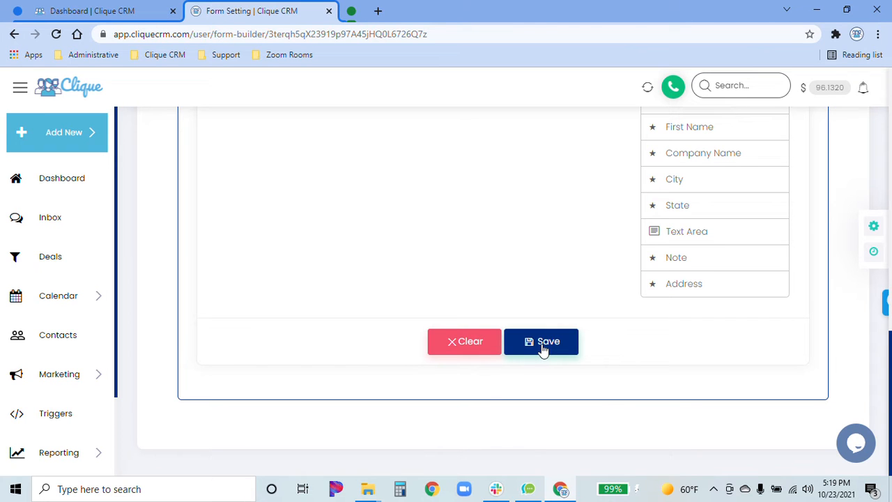
left_click(543, 347)
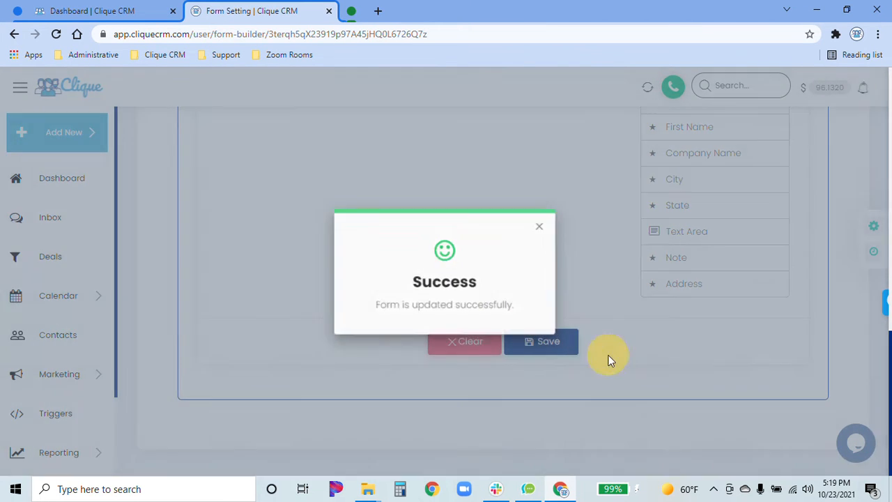
Review the saved form's layout, its available field types and the form-level options.
scroll(453, 252, "up", 6)
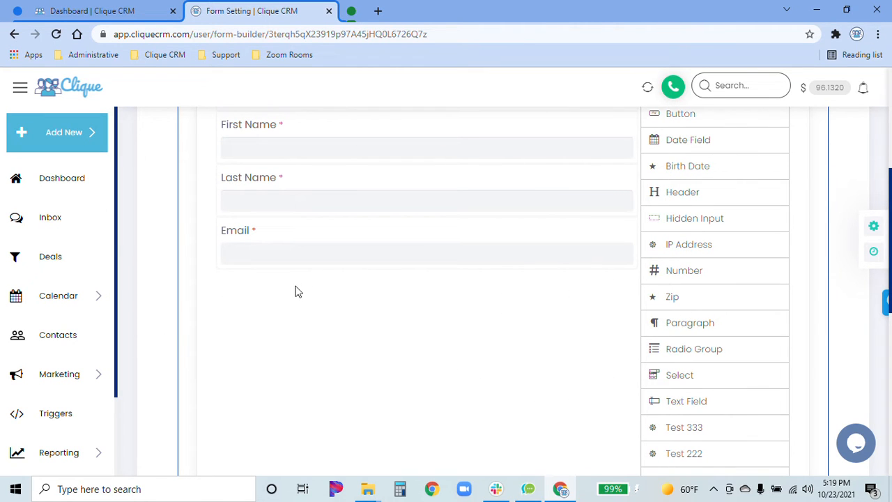
scroll(531, 378, "up", 4)
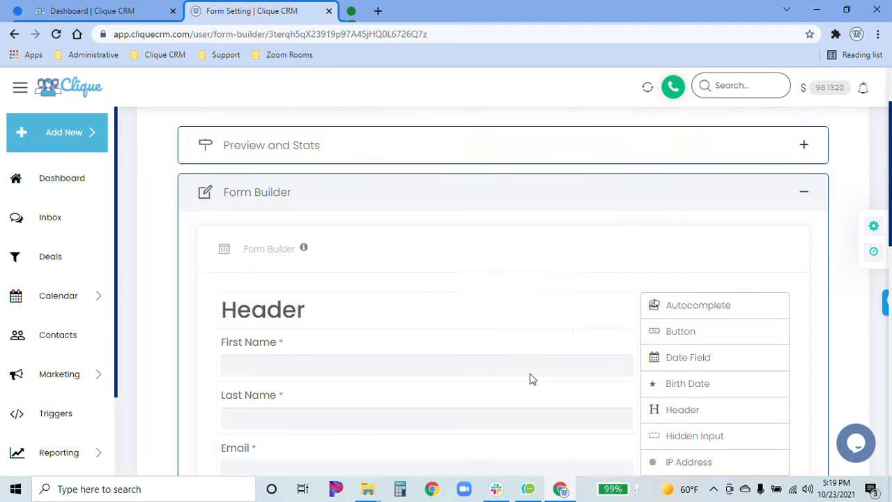
left_click(616, 198)
left_click(602, 189)
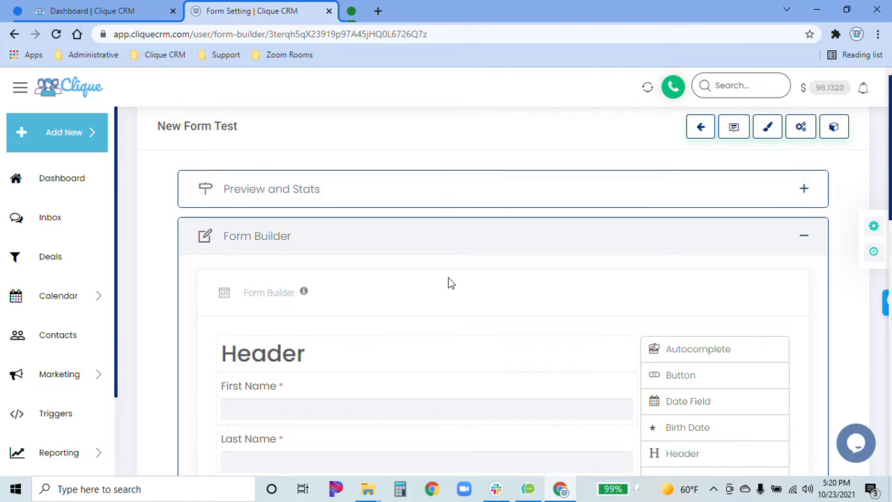
scroll(448, 283, "down", 10)
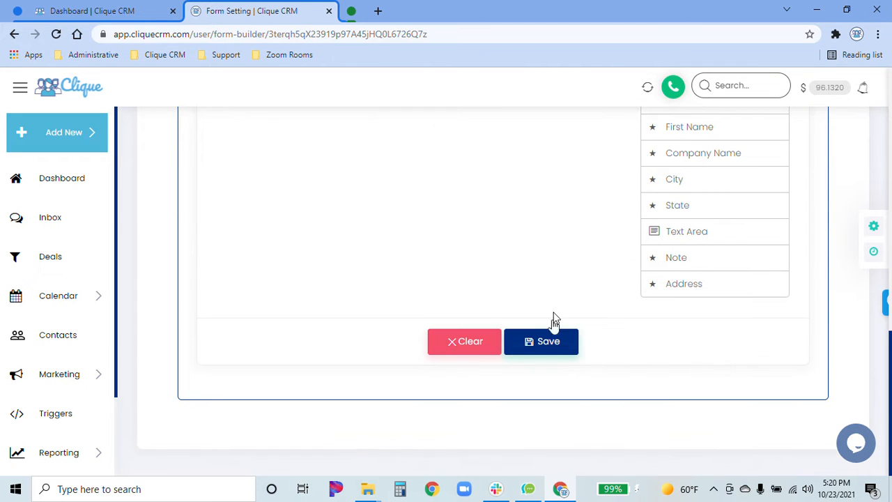
scroll(550, 314, "up", 8)
scroll(411, 293, "down", 3)
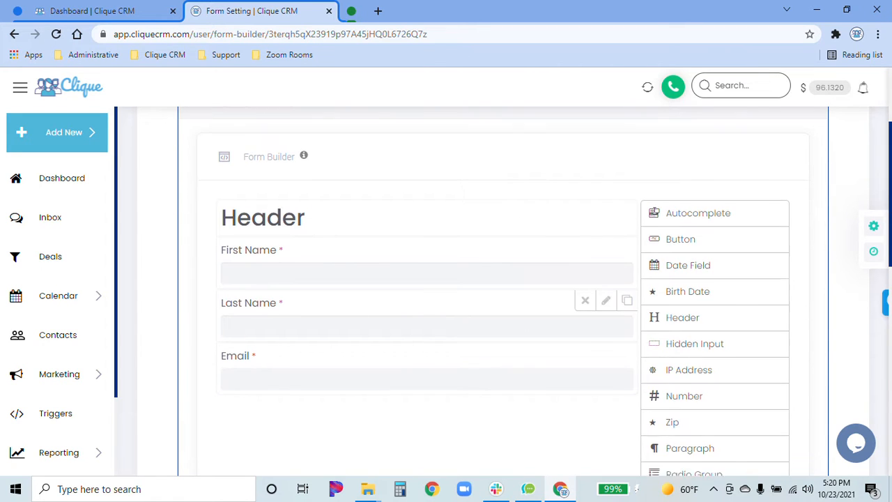
scroll(453, 277, "down", 3)
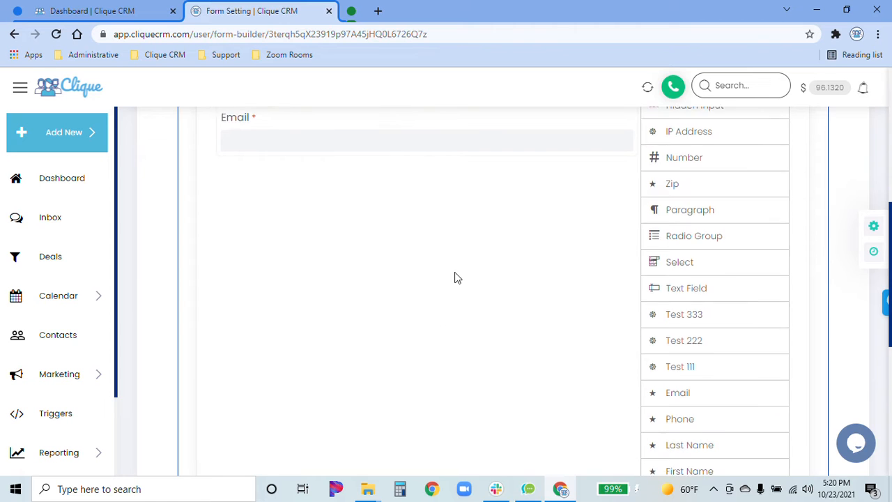
scroll(540, 349, "up", 6)
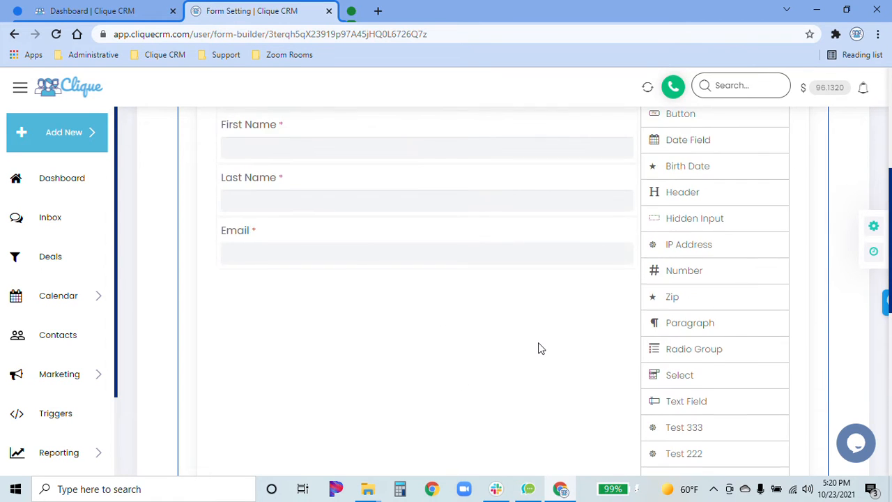
scroll(545, 380, "down", 9)
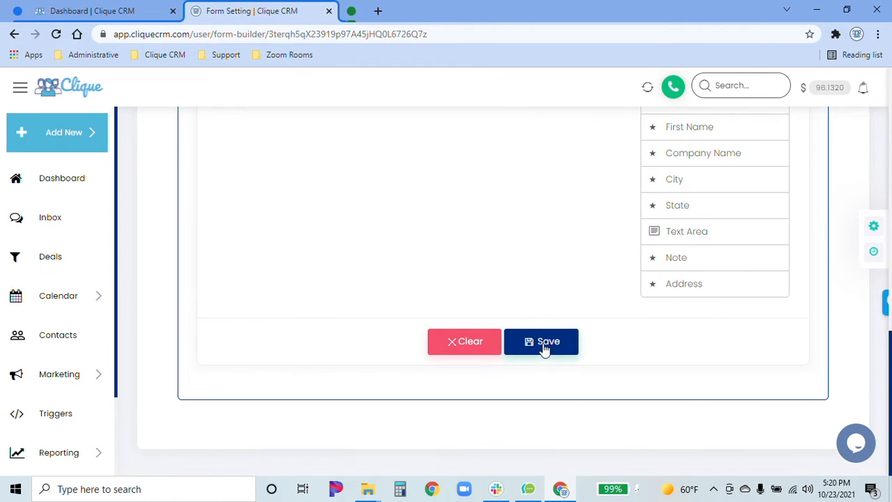
scroll(554, 265, "up", 10)
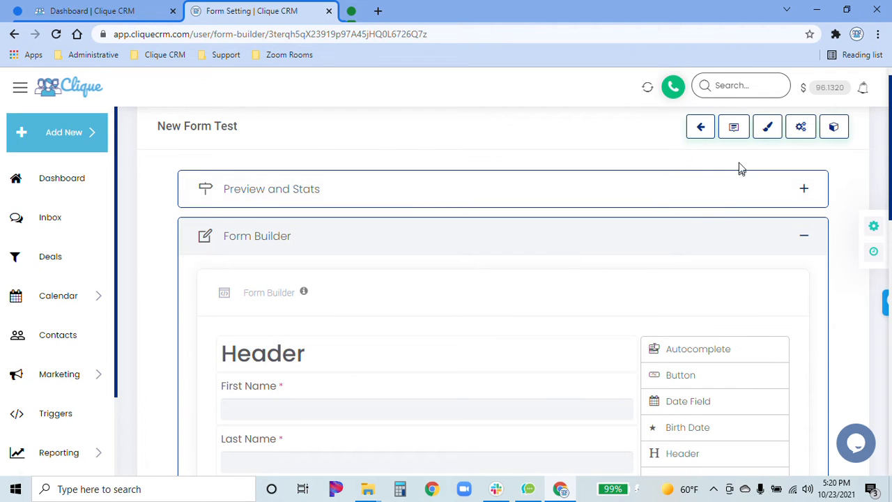
Collapse the Form Builder section and set the submit button's text to "Submit" in the form style settings.
left_click(621, 242)
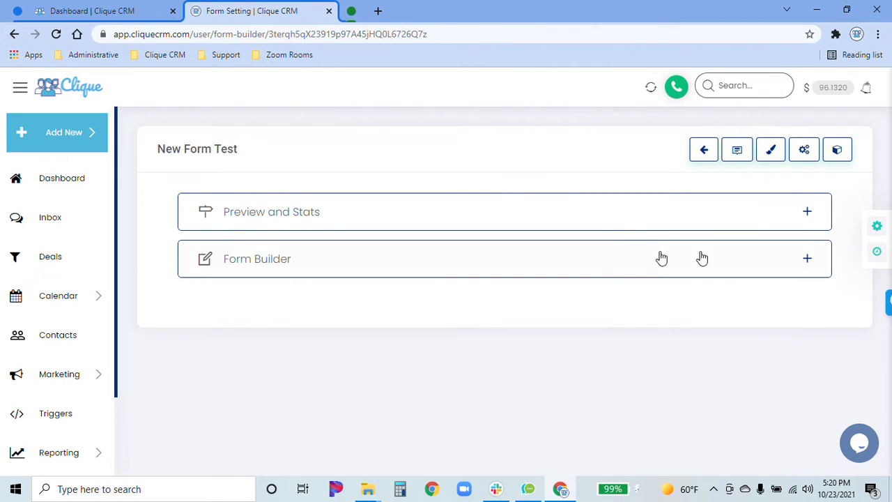
left_click(770, 153)
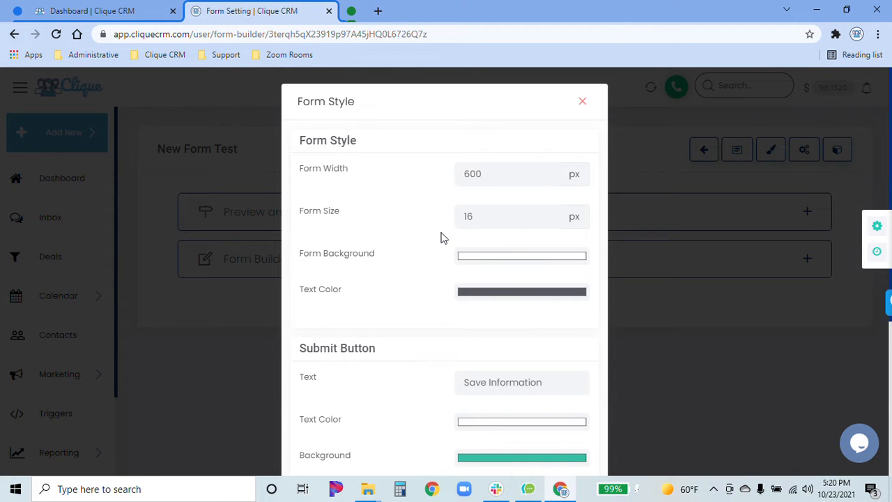
scroll(440, 236, "down", 2)
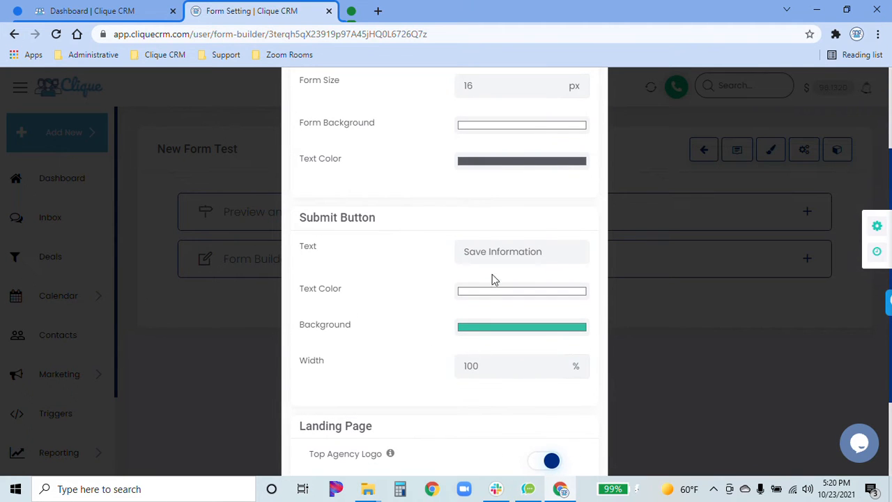
triple_click(507, 251)
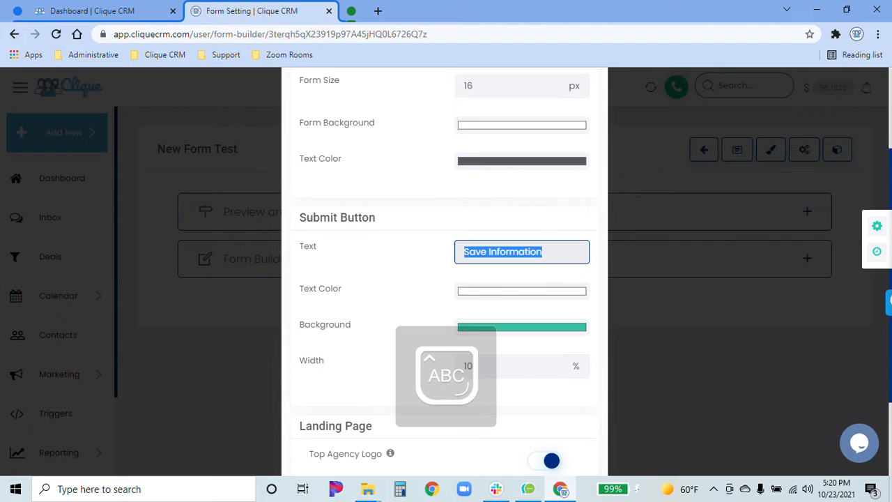
type("Submit")
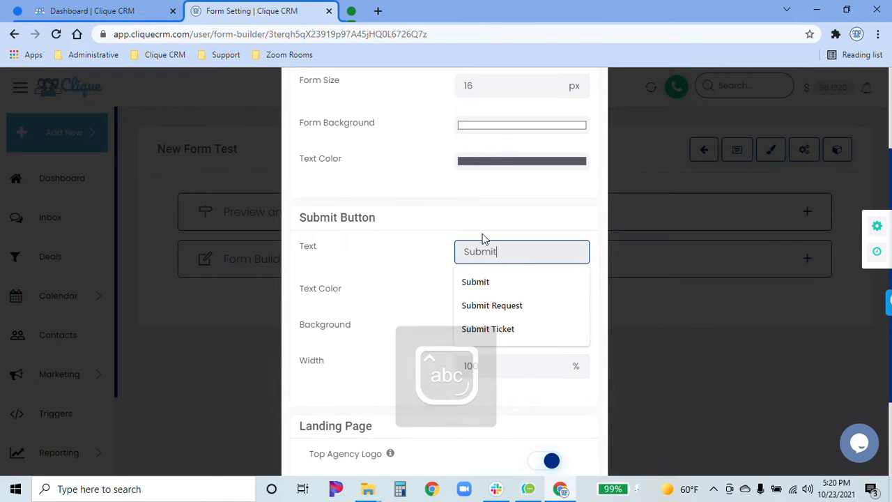
left_click(454, 220)
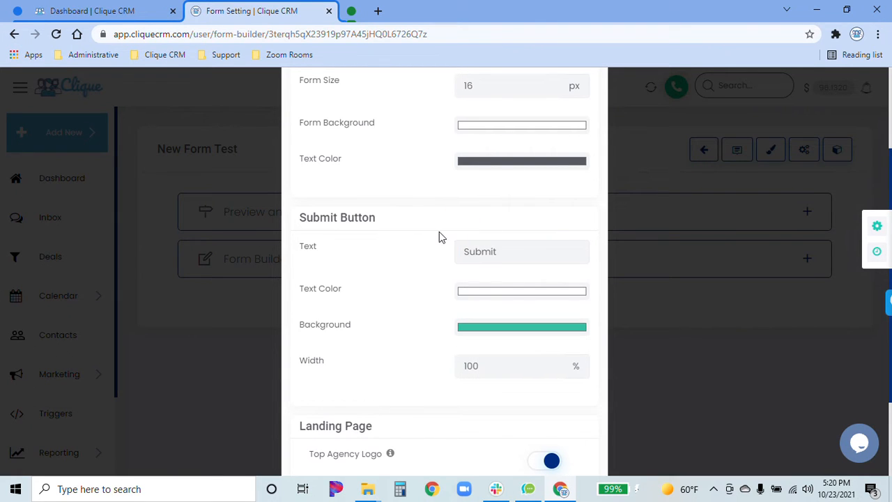
Examine the submit button and landing page style options, including the background types, and choose Background Color.
scroll(422, 247, "down", 1)
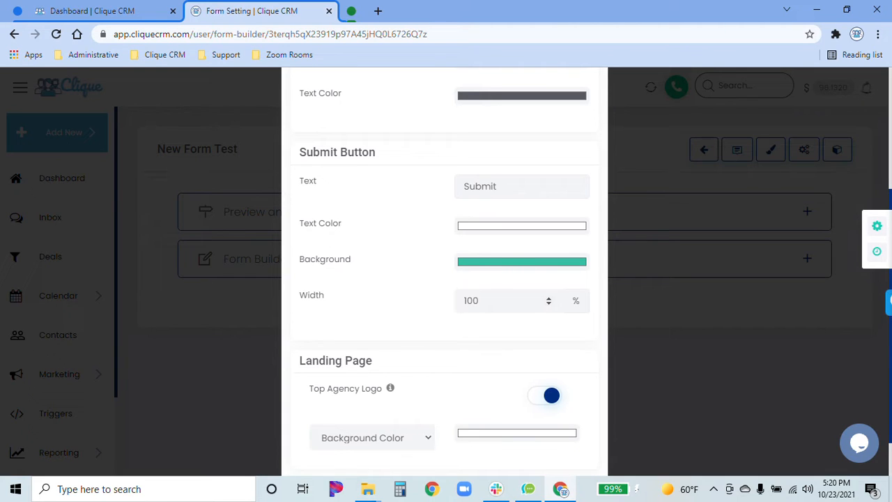
scroll(427, 303, "down", 1)
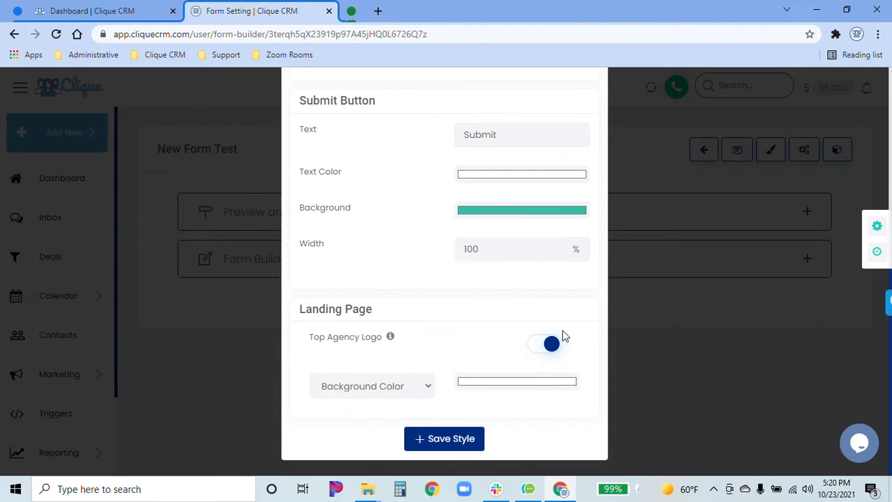
left_click(421, 389)
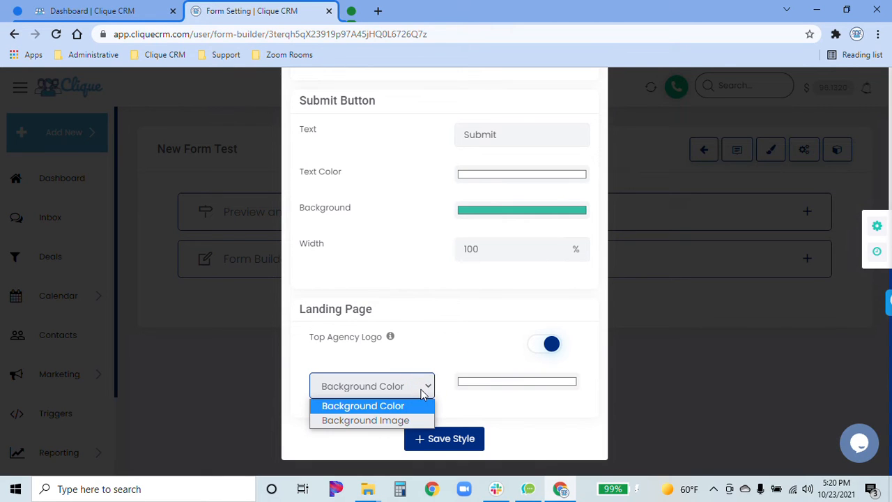
left_click(421, 390)
left_click(421, 390)
left_click(405, 407)
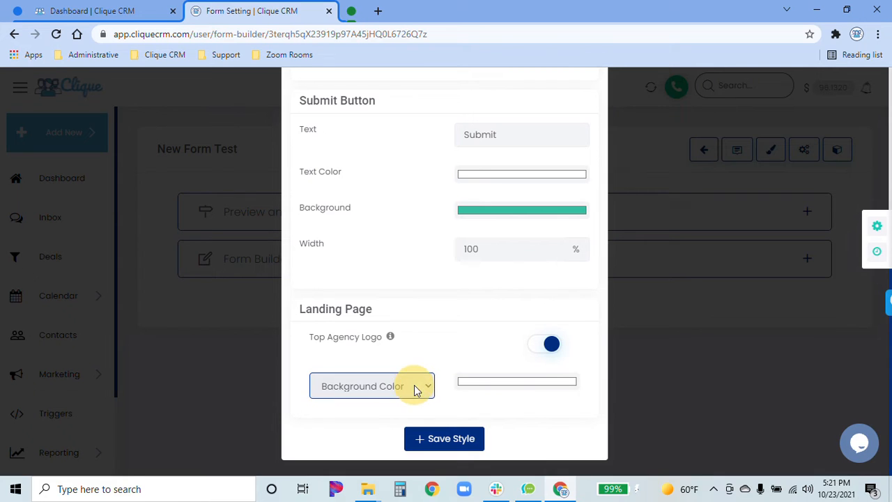
Save the form's style settings and collapse the Form Builder section.
left_click(472, 329)
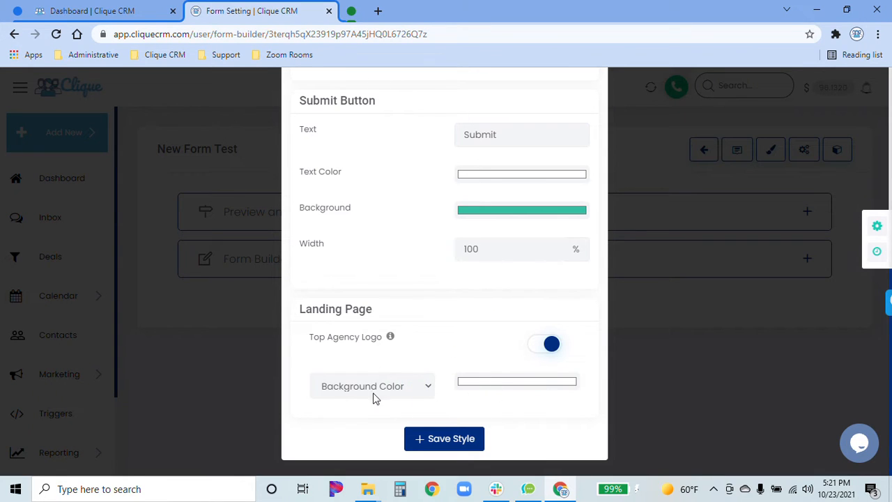
left_click(443, 438)
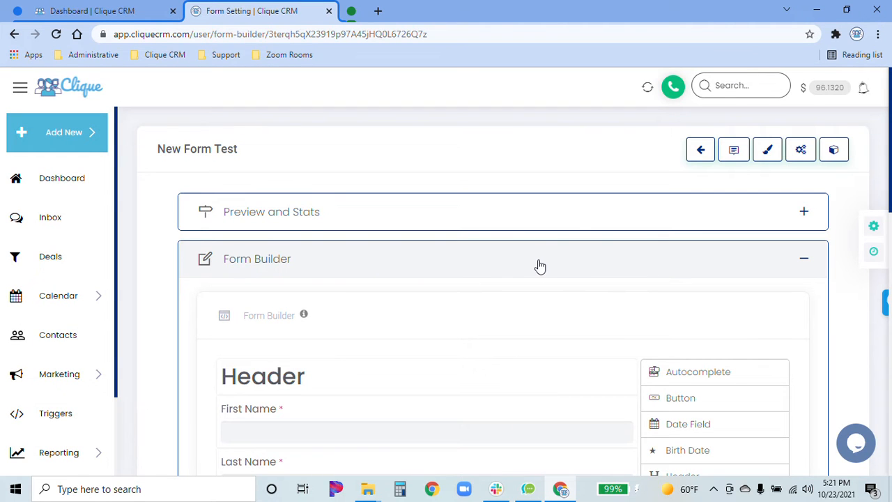
left_click(540, 266)
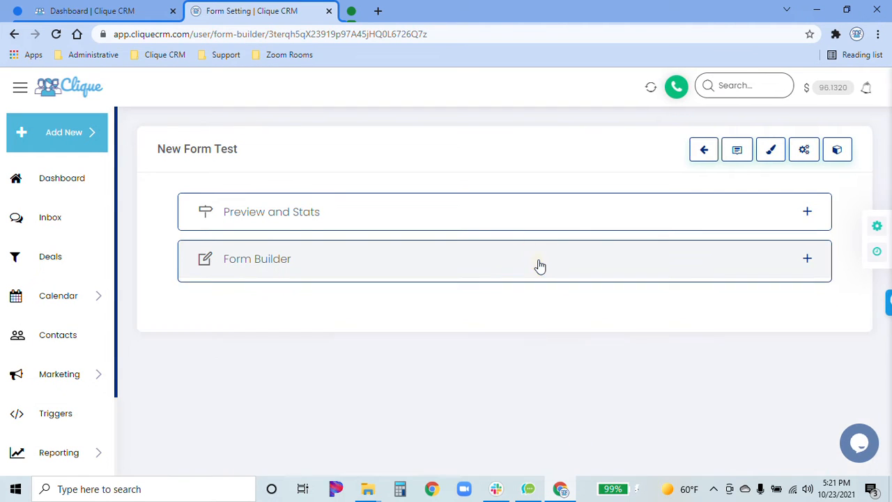
Link New Form Test to the Quote Given campaign in the form settings.
left_click(807, 151)
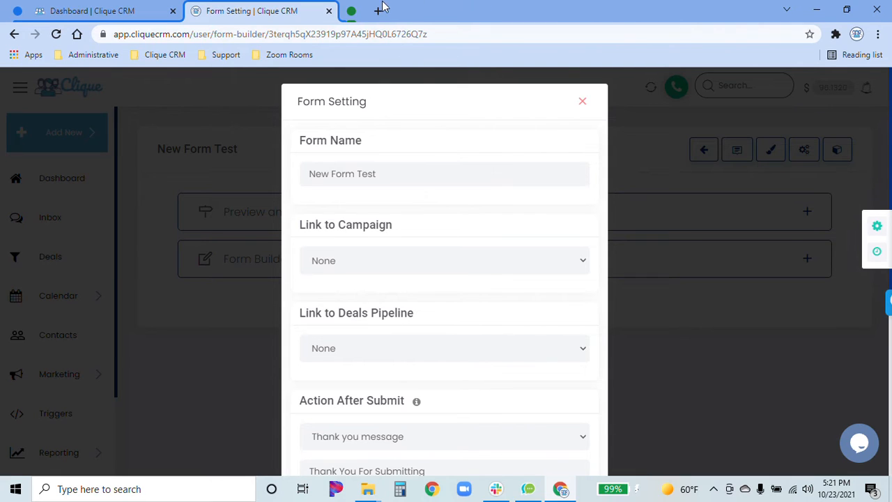
scroll(450, 275, "down", 1)
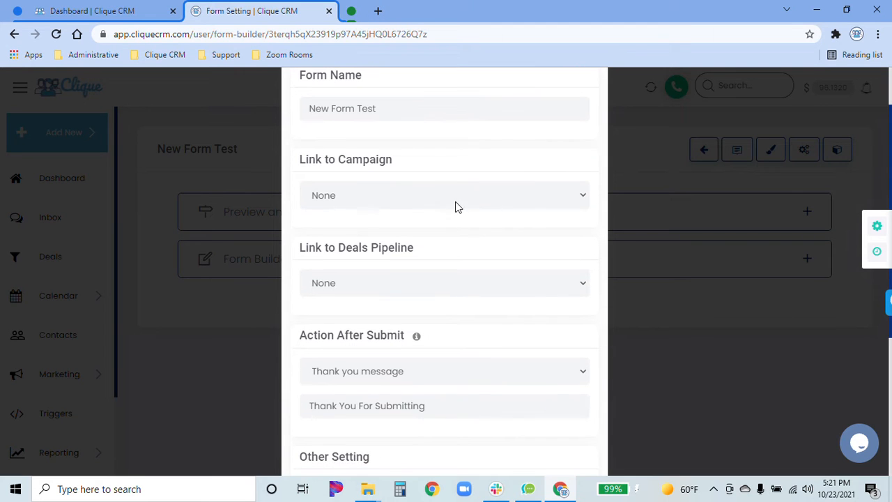
left_click(453, 204)
left_click(437, 229)
Link the form to the Sales Pipeline at the New Lead stage and look over the other available stages.
left_click(428, 282)
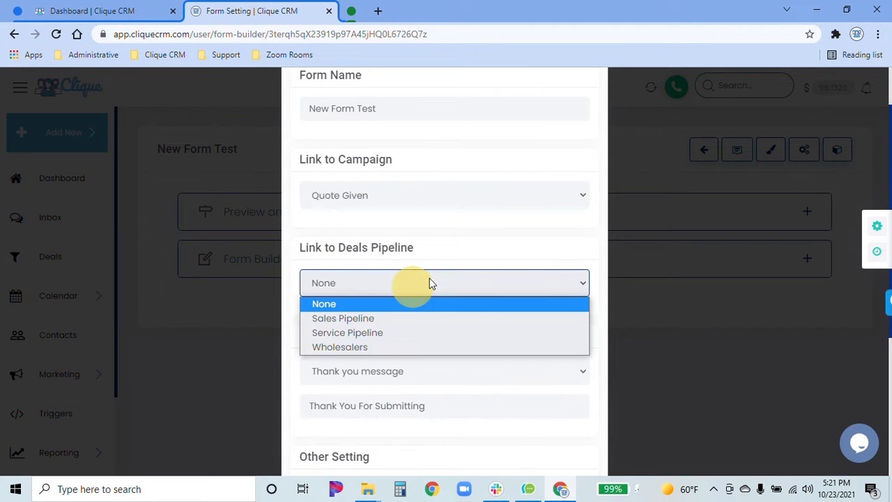
scroll(498, 241, "down", 1)
left_click(394, 220)
left_click(362, 253)
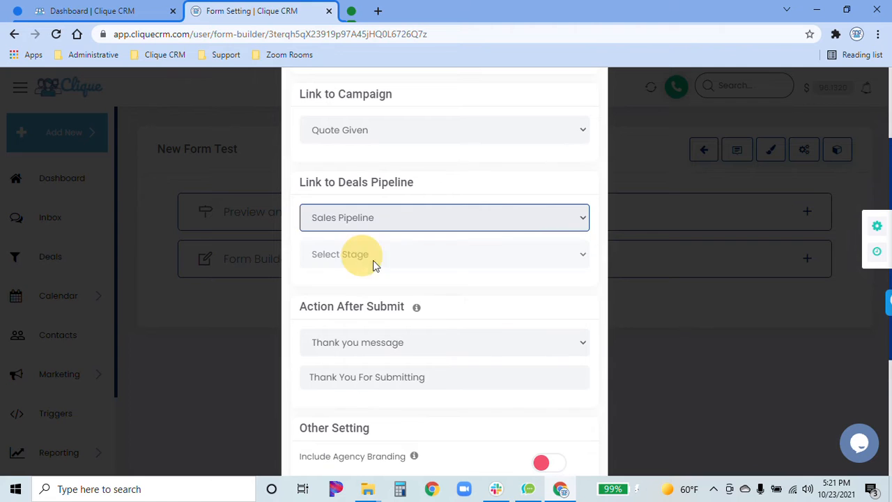
left_click(399, 255)
left_click(390, 289)
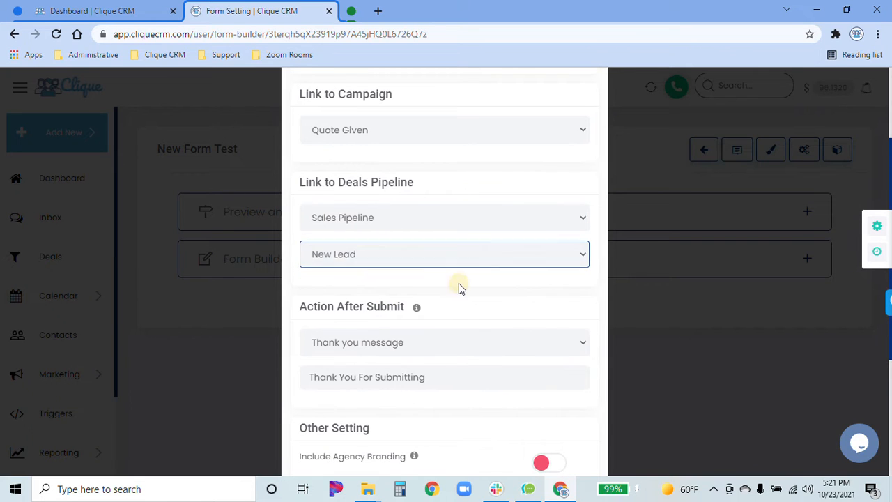
left_click(472, 256)
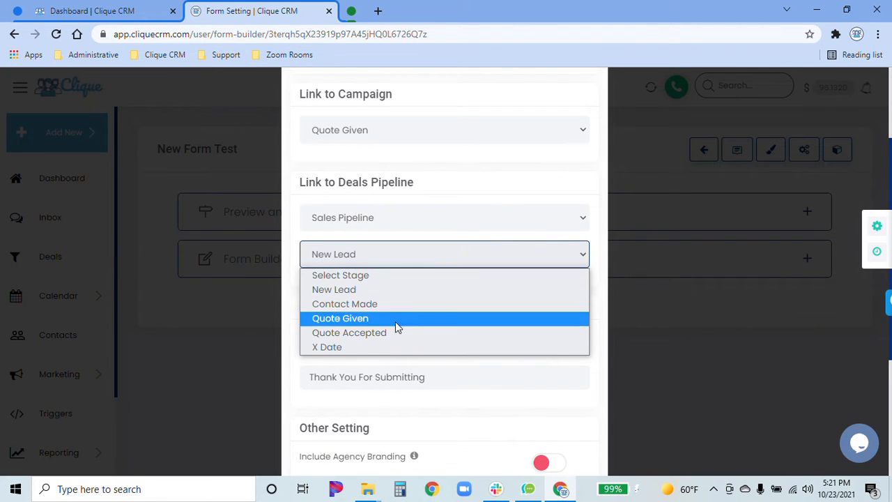
left_click(446, 256)
Try Redirect To Url as the action after submit, and set it back to Thank you message.
scroll(488, 265, "down", 1)
scroll(491, 237, "down", 2)
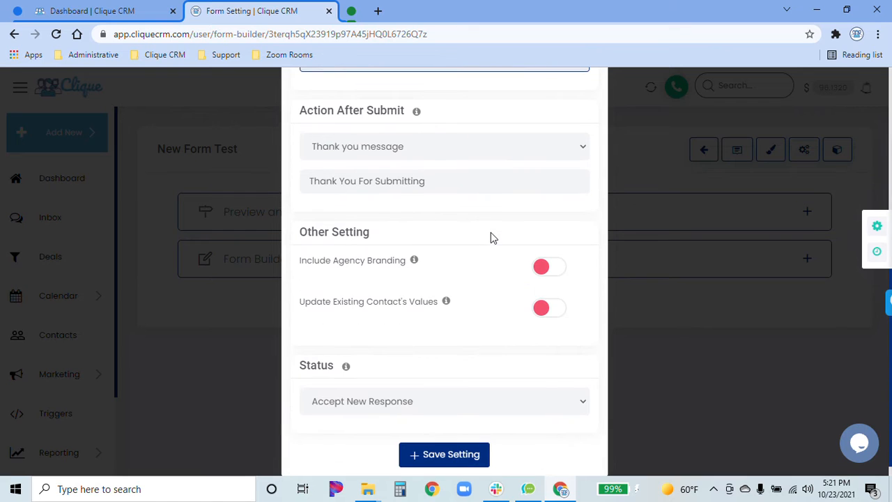
scroll(489, 259, "up", 2)
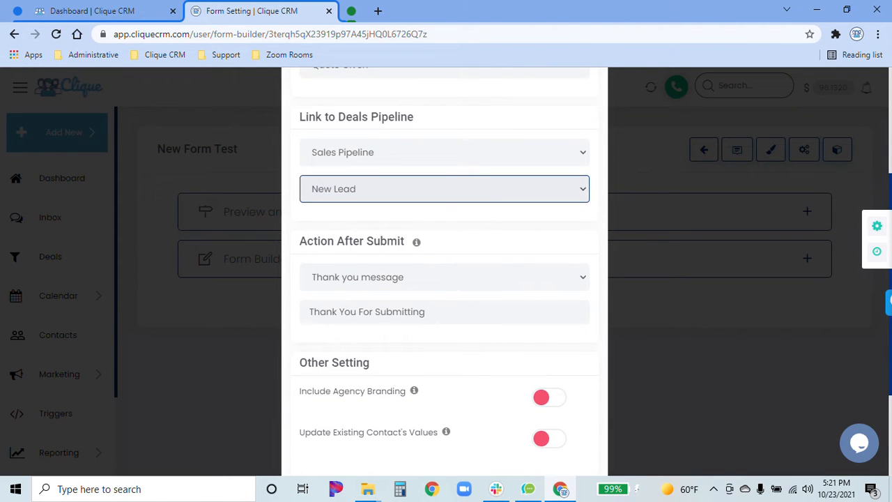
triple_click(442, 311)
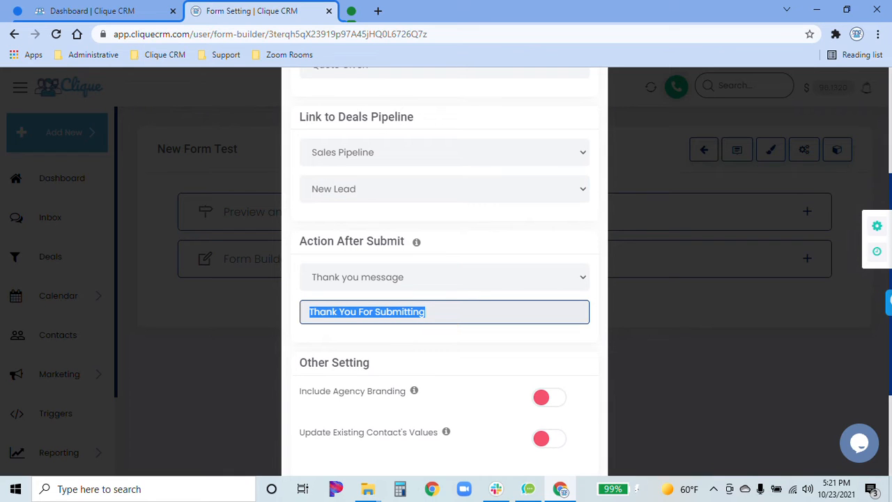
left_click(463, 282)
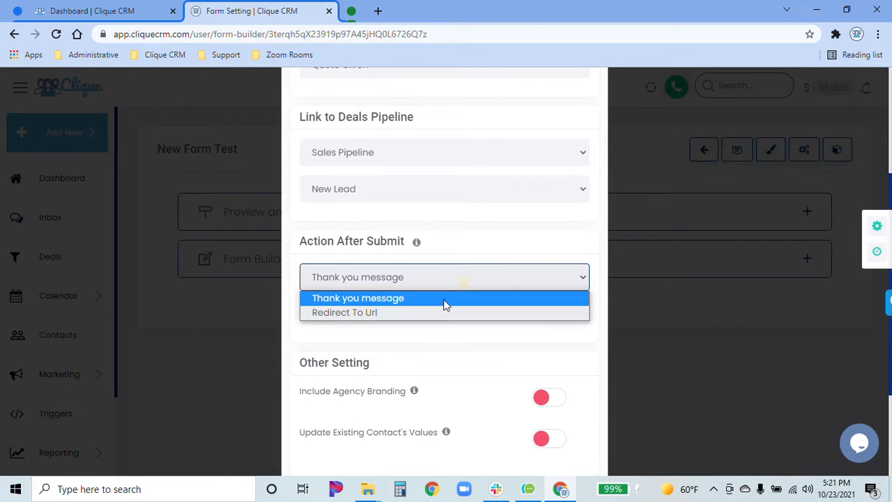
left_click(434, 312)
left_click(439, 282)
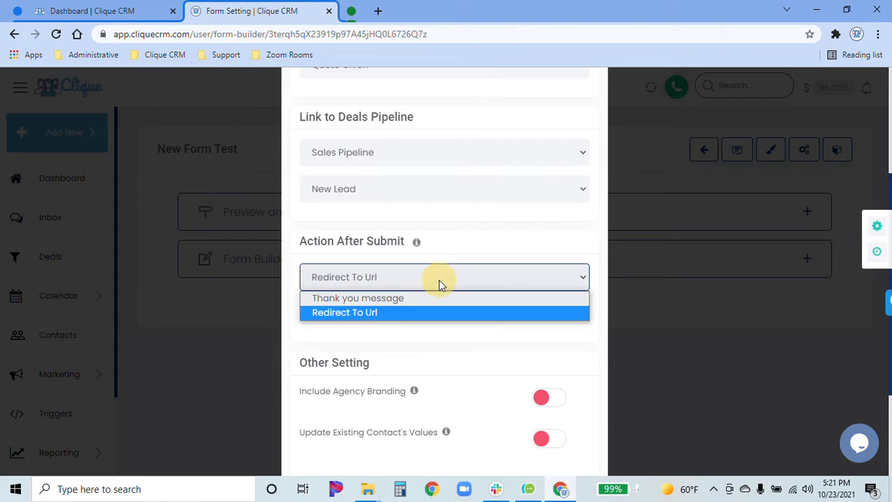
left_click(411, 297)
Check the explanations of the other form settings and turn on Update Existing Contact's Values.
scroll(475, 256, "down", 2)
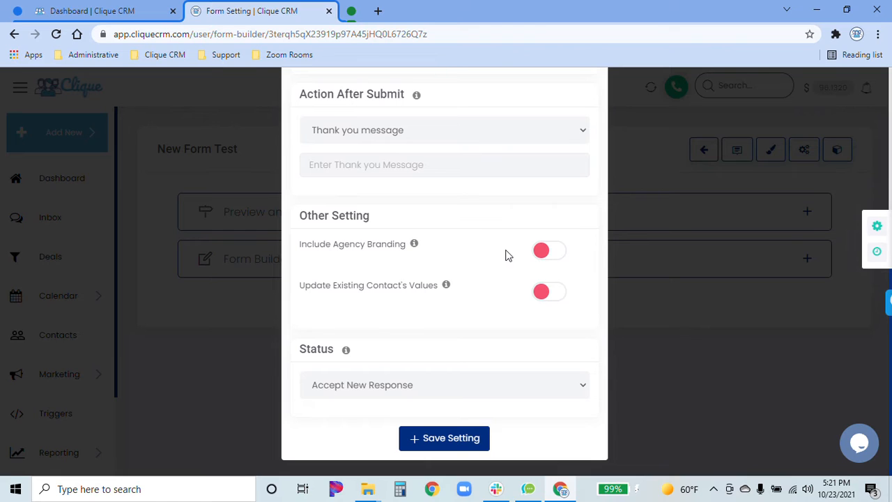
mouse_move(415, 246)
mouse_move(446, 287)
left_click(549, 292)
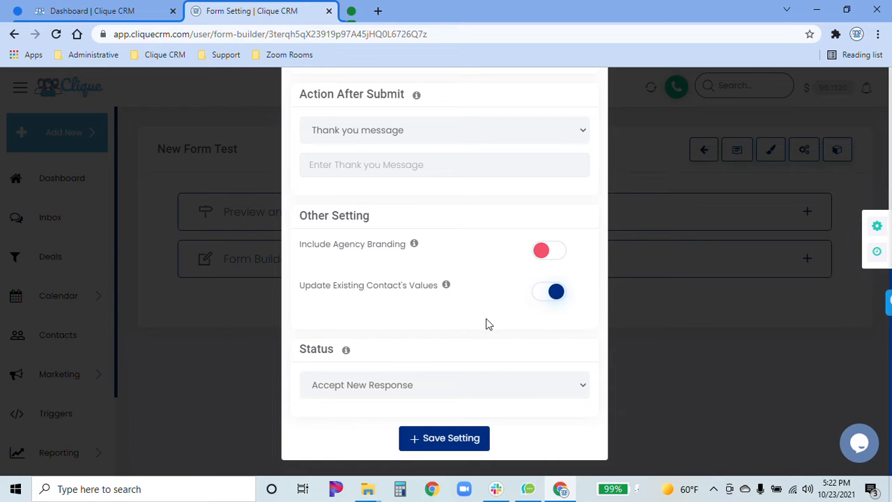
Review the form settings from the form name to the Status options, and close them without saving.
scroll(488, 322, "up", 4)
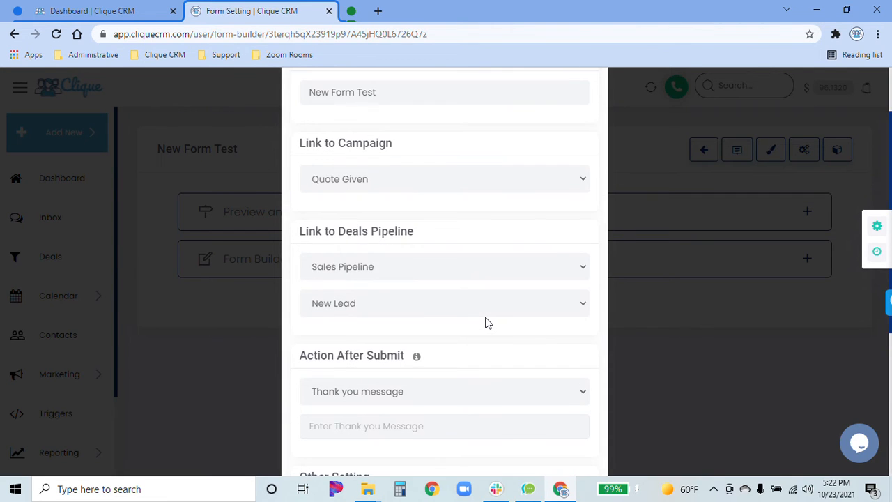
scroll(488, 322, "up", 2)
scroll(488, 322, "down", 5)
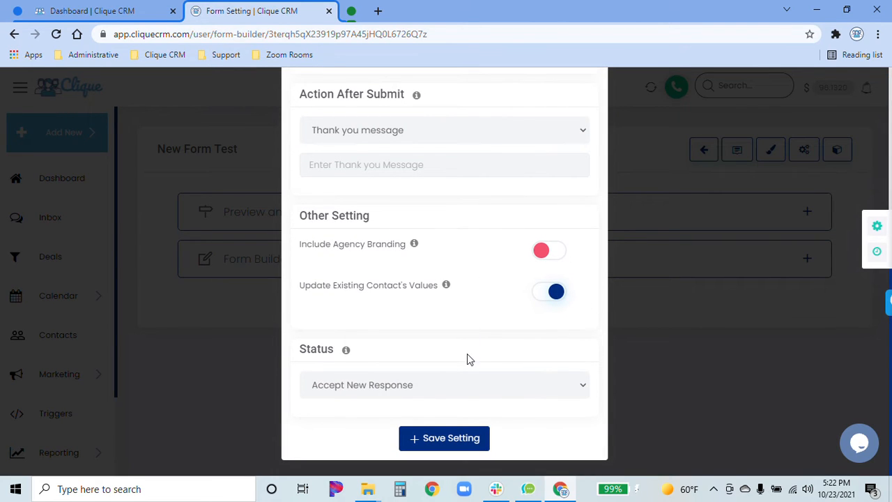
left_click(465, 384)
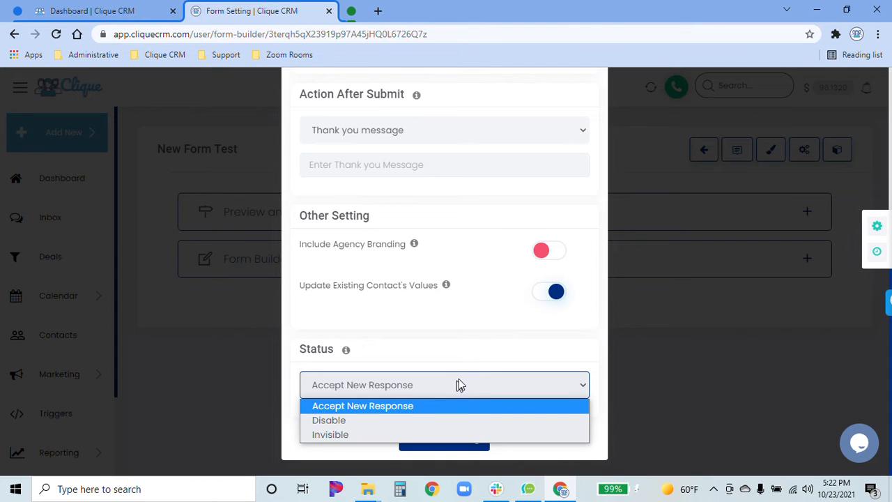
left_click(459, 383)
scroll(457, 315, "up", 5)
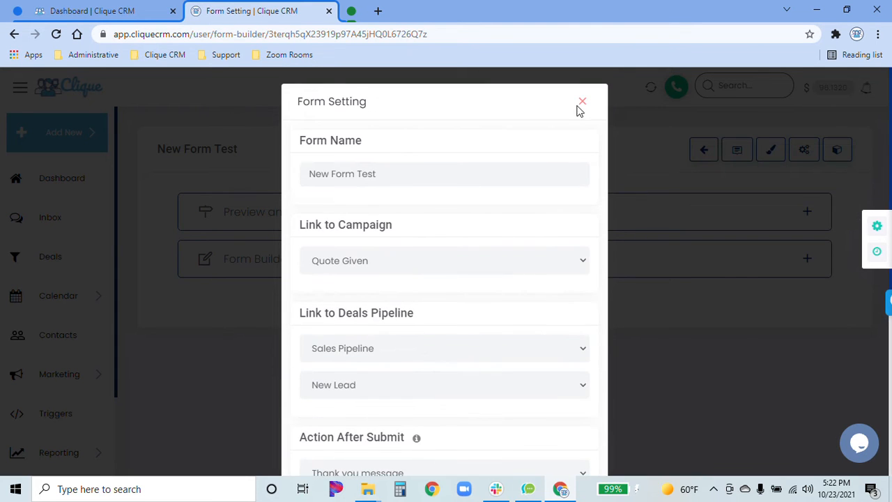
scroll(469, 340, "down", 5)
mouse_move(345, 355)
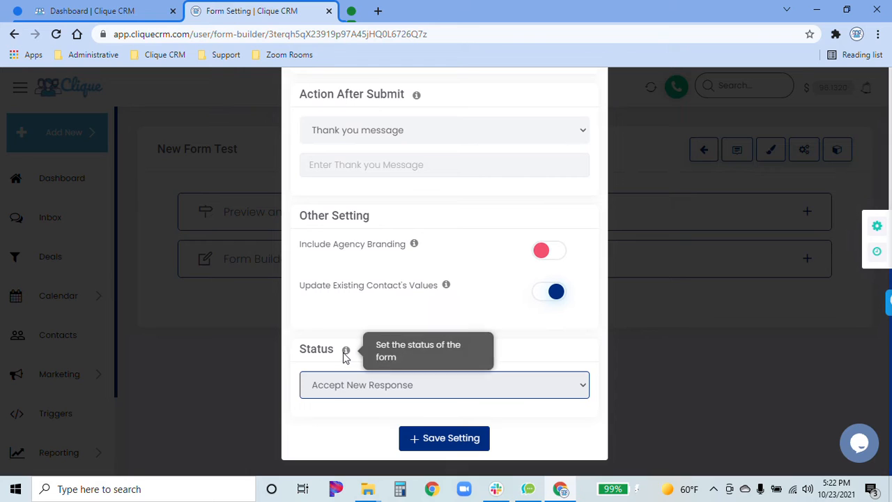
left_click(422, 384)
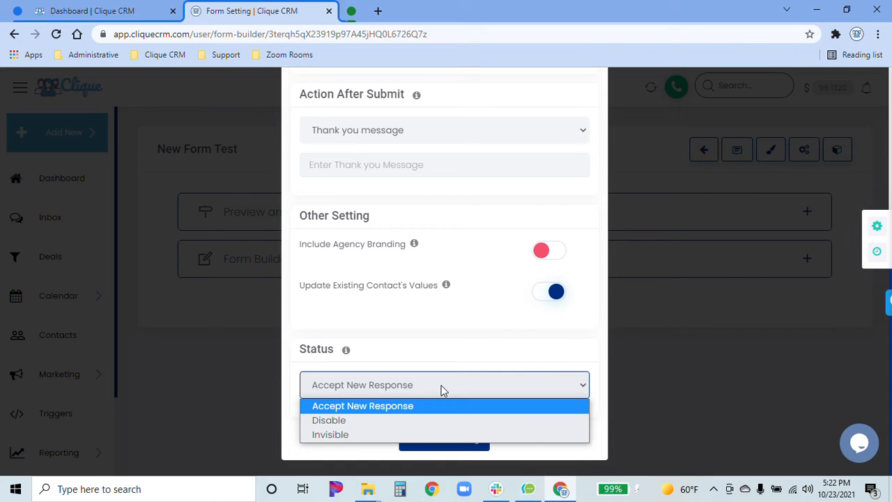
left_click(441, 390)
scroll(466, 339, "up", 5)
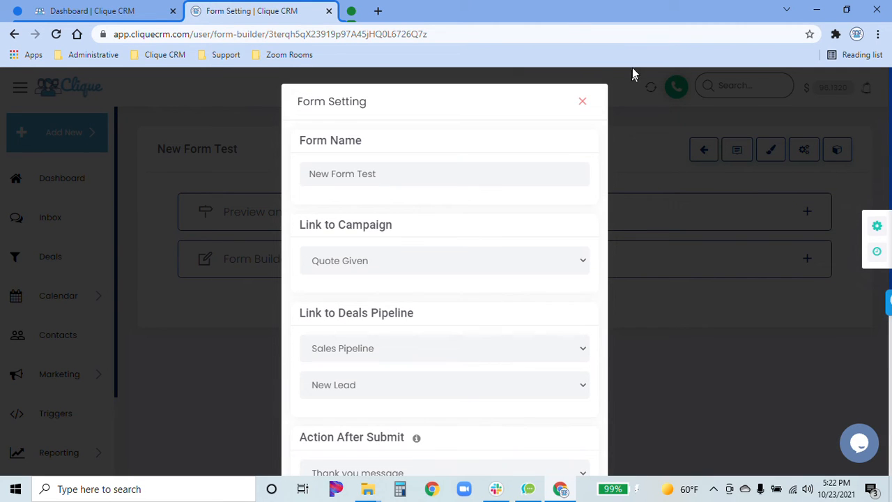
scroll(469, 323, "down", 5)
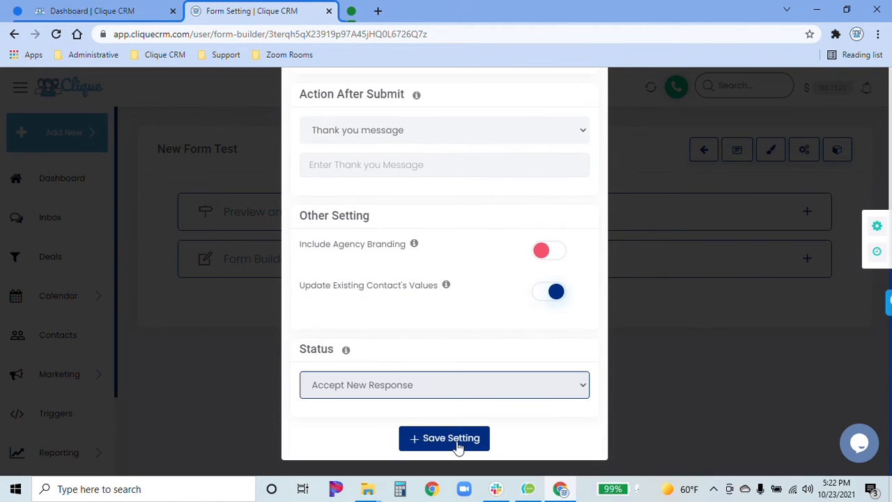
scroll(469, 212, "up", 4)
scroll(469, 211, "up", 2)
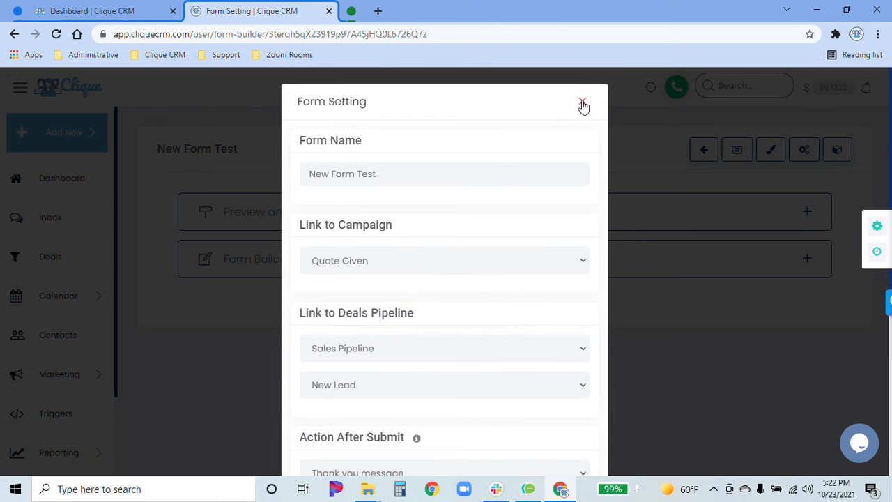
left_click(582, 104)
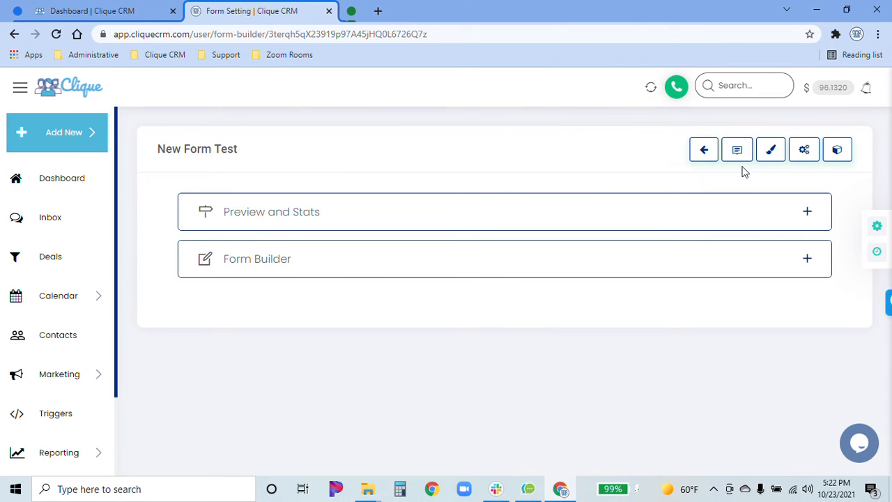
Expand Preview and Stats, open the form's public page to inspect its logo and fields, and close that page.
left_click(557, 213)
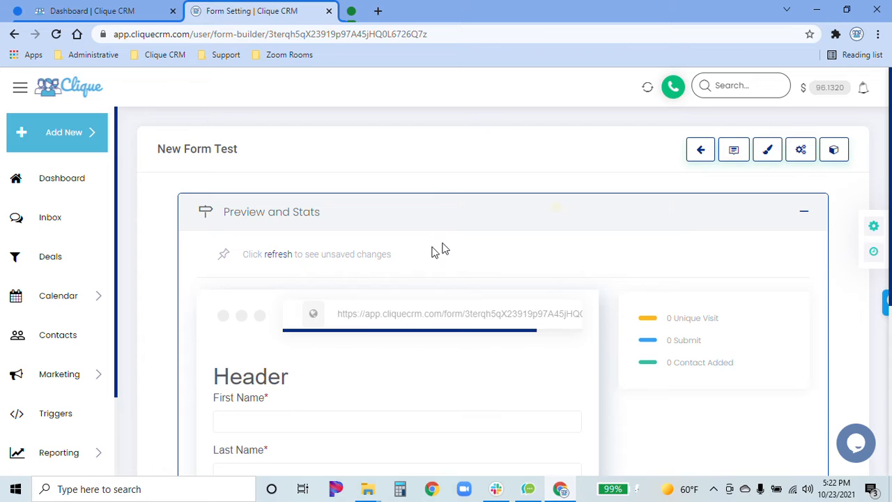
left_click(367, 315)
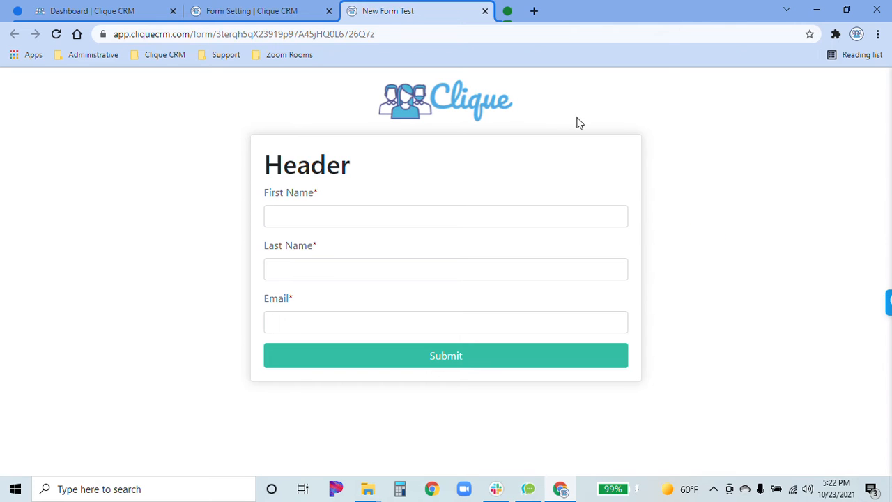
left_click_drag(444, 97, 544, 97)
left_click(333, 114)
left_click(485, 11)
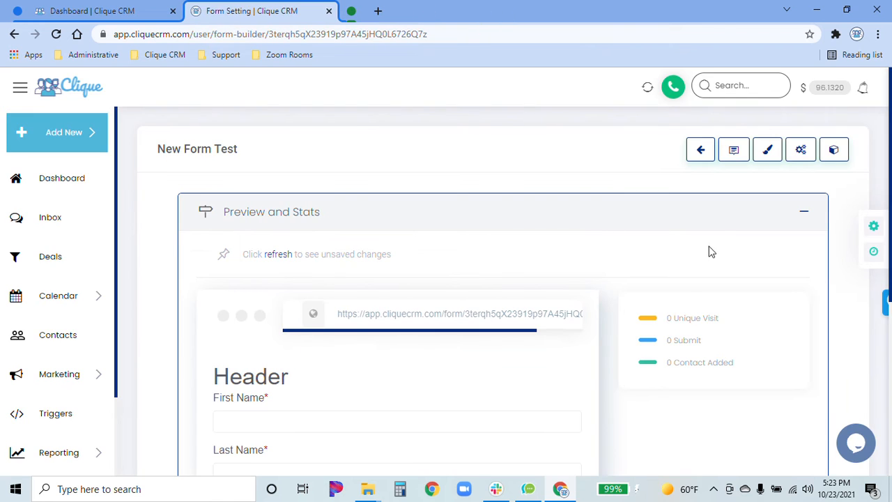
View the form's link and embed code in the integration options, and copy its HTML code to the clipboard.
left_click(836, 149)
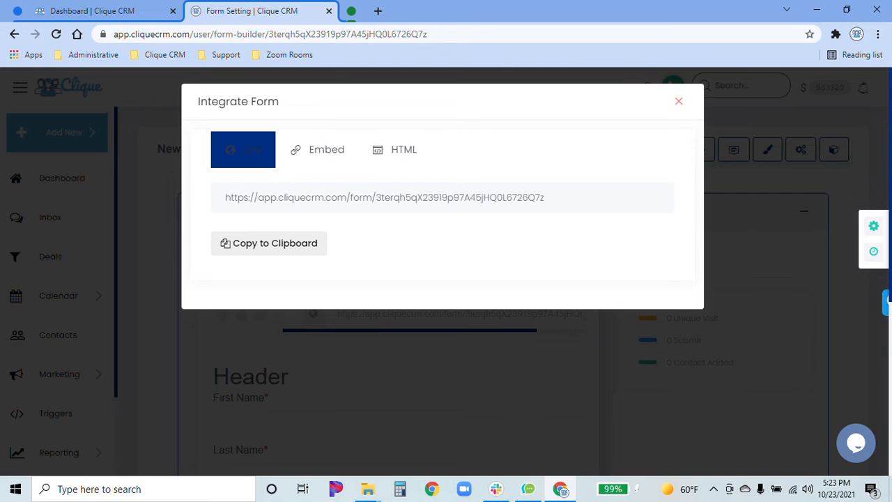
left_click(318, 159)
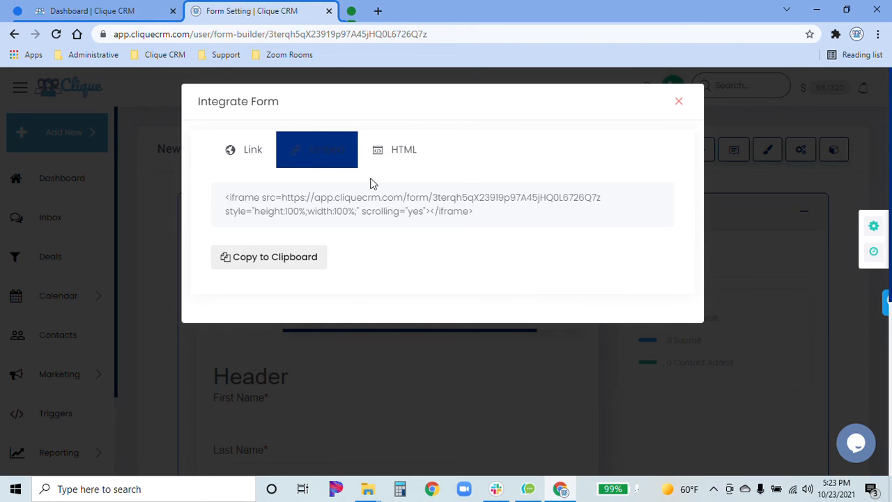
left_click(400, 160)
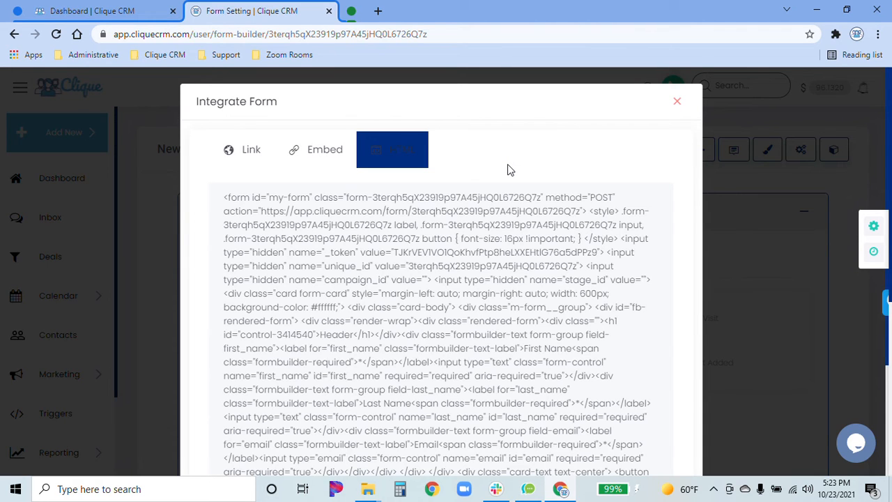
scroll(507, 169, "down", 1)
scroll(440, 271, "down", 1)
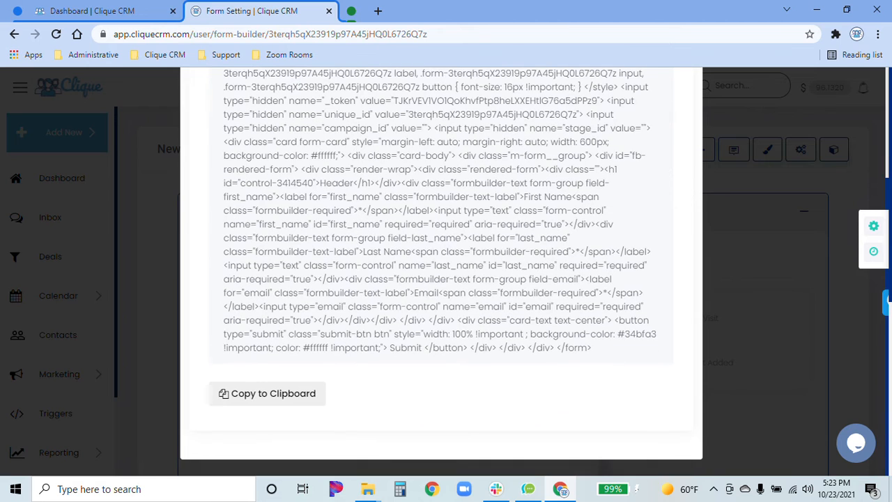
left_click(296, 396)
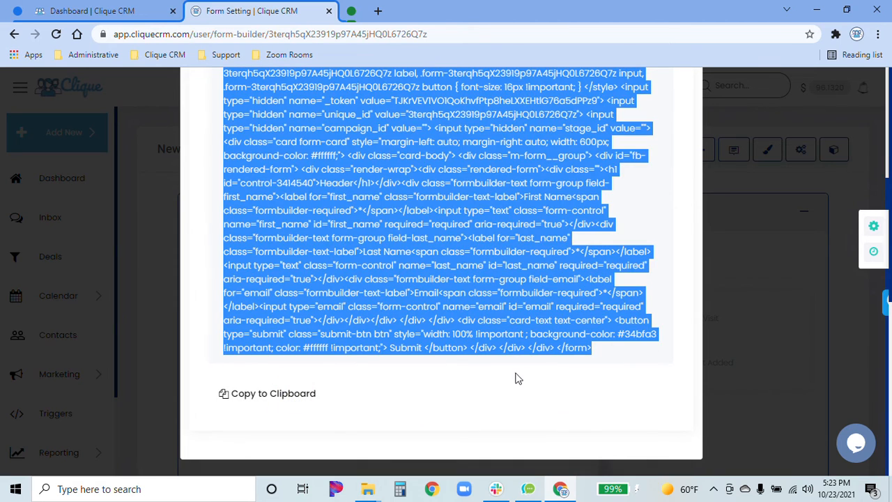
left_click(422, 384)
scroll(502, 388, "up", 2)
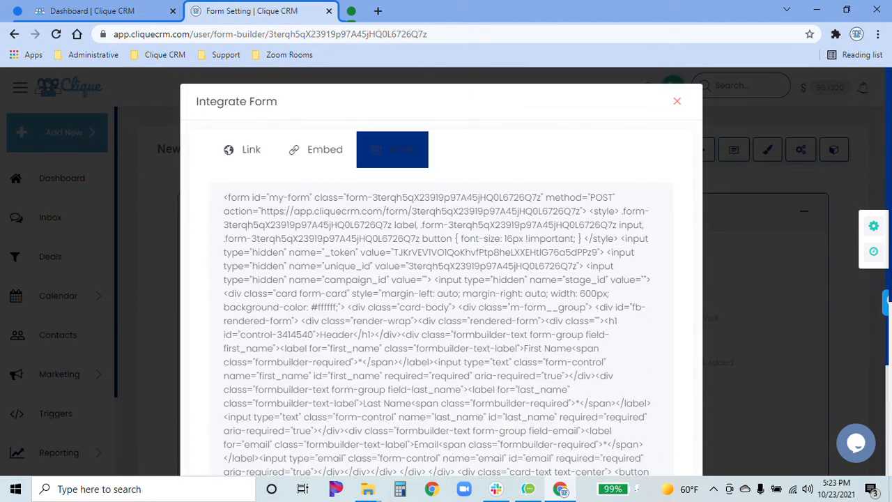
View the form's embed code, close the integration options, and look over the form preview and its visit and submission stats.
left_click(305, 159)
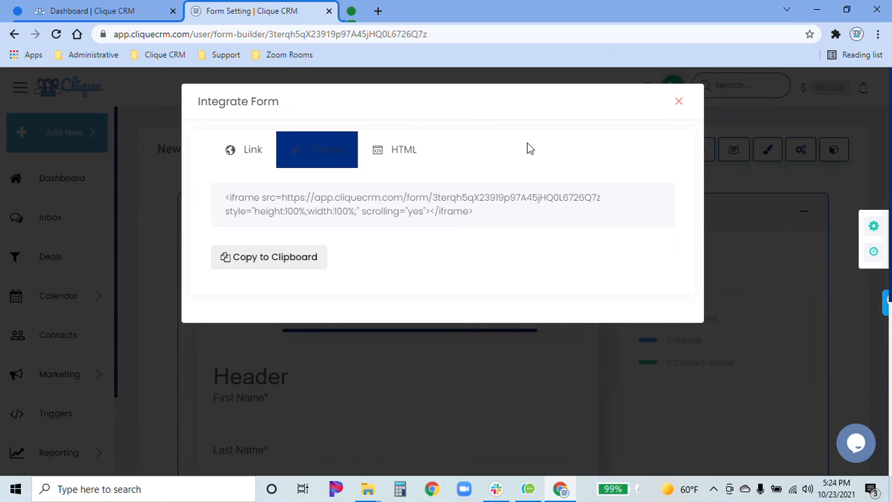
left_click(679, 103)
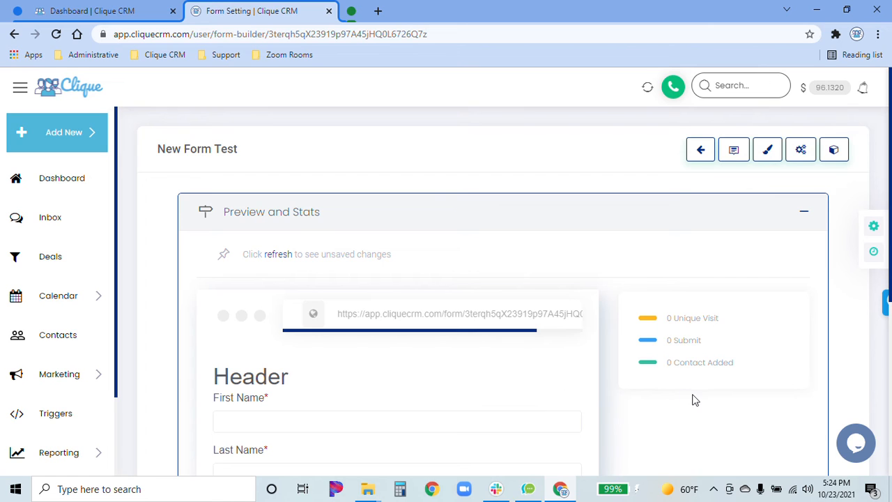
scroll(696, 397, "down", 2)
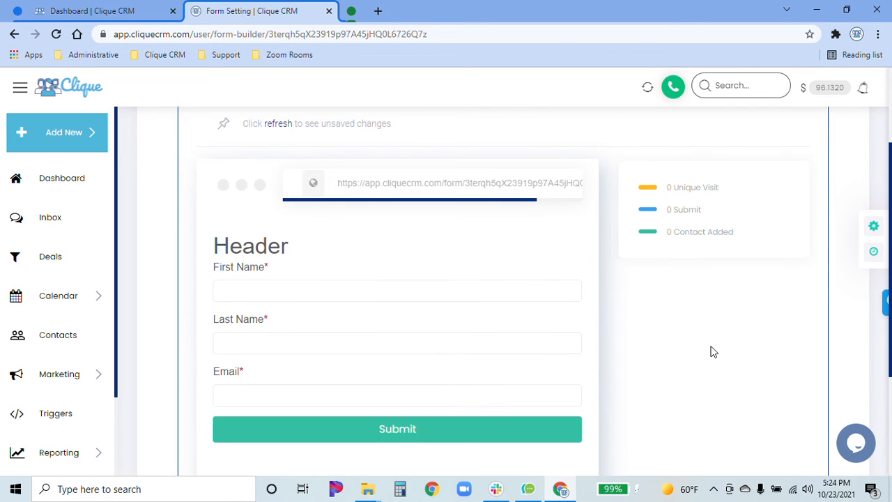
scroll(718, 345, "up", 1)
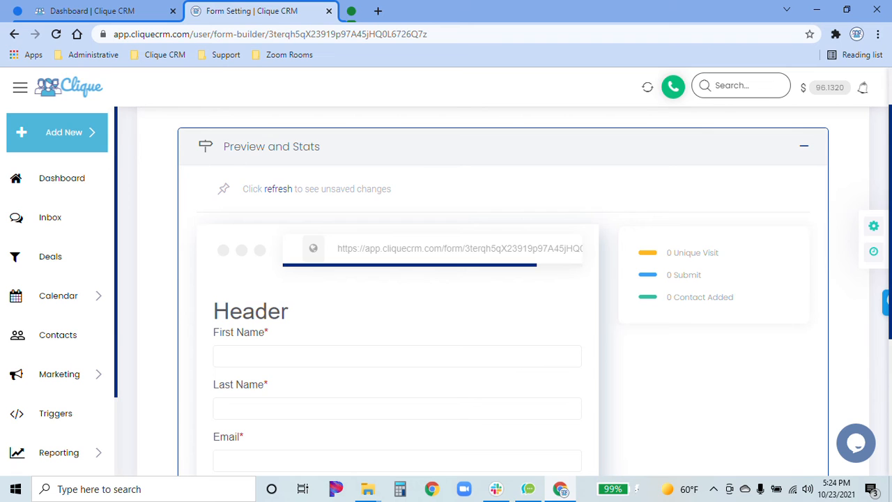
scroll(667, 324, "up", 1)
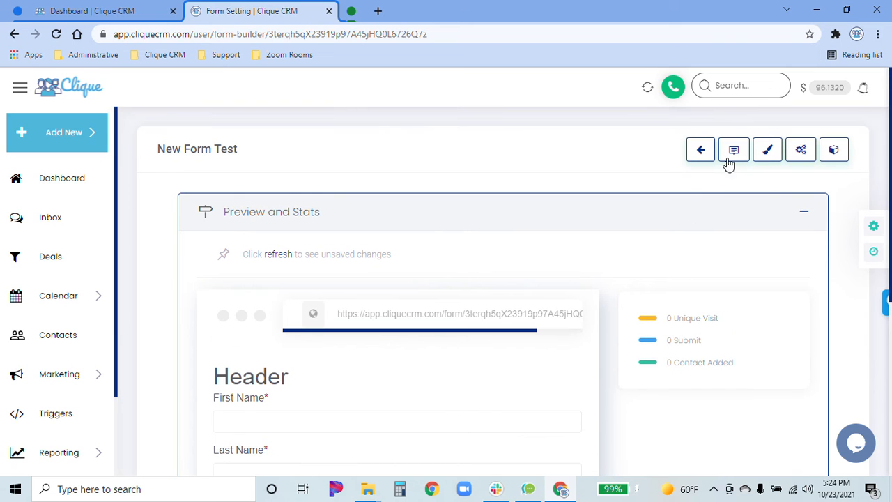
Check the form entries for New Form Test, return to the form's page, and close the message and the Preview and Stats section.
left_click(731, 153)
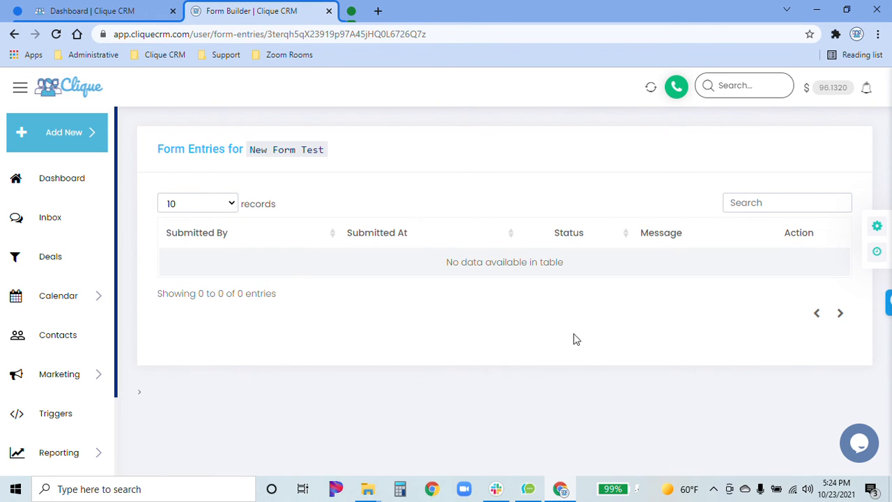
left_click(15, 34)
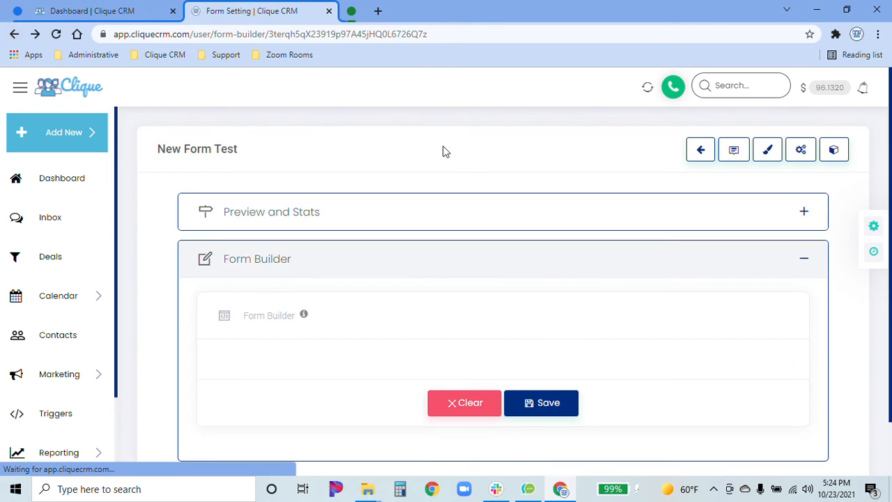
left_click(497, 264)
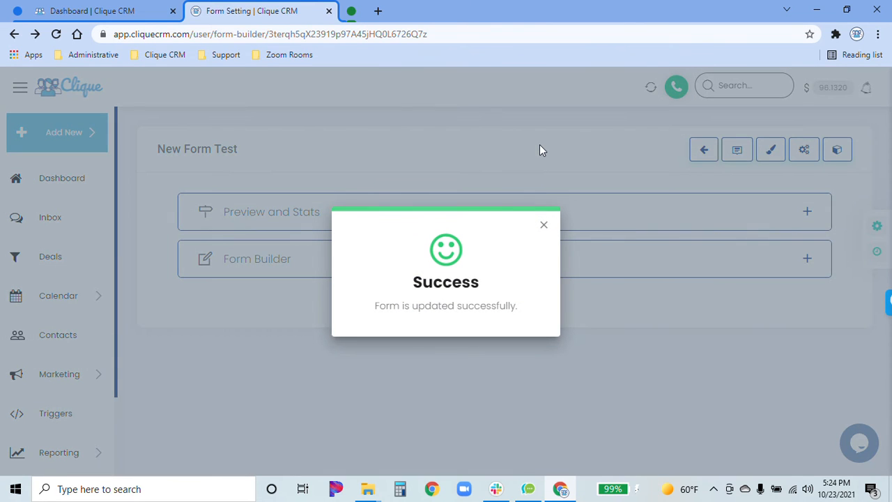
left_click(545, 225)
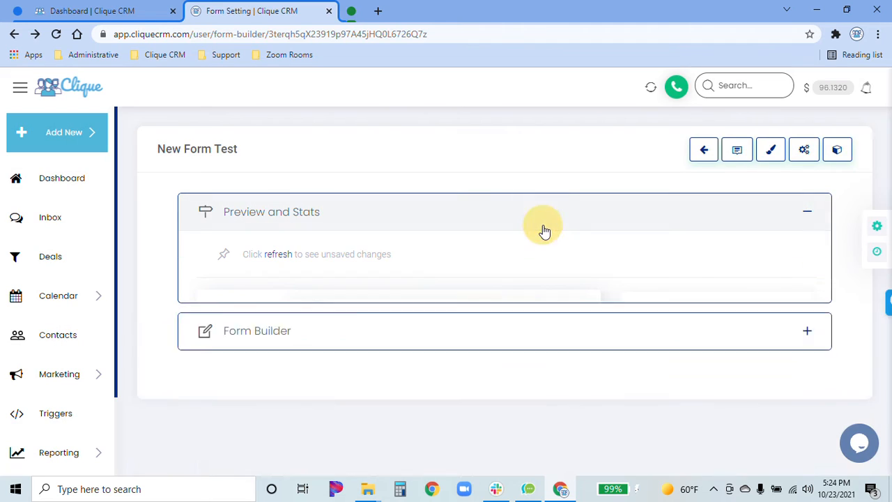
left_click(545, 231)
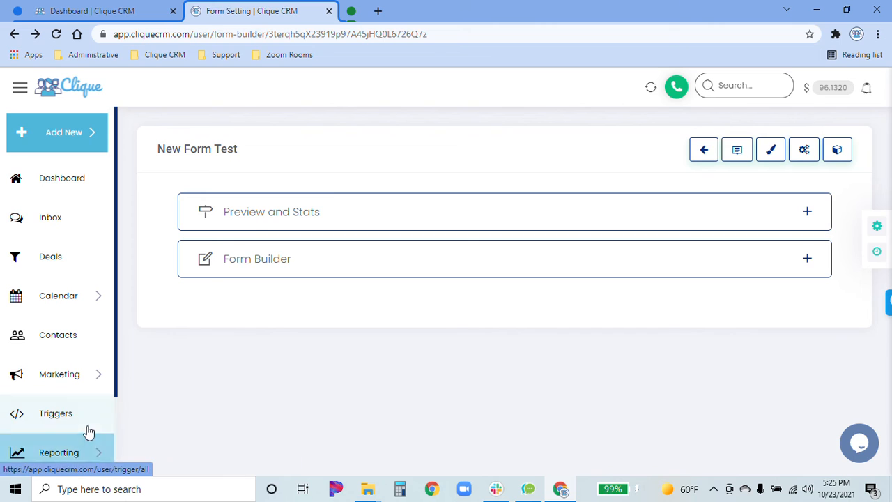
Open the STOP > DNC rule from the DNC trigger folder and set its triggering event to Form Submission.
left_click(70, 416)
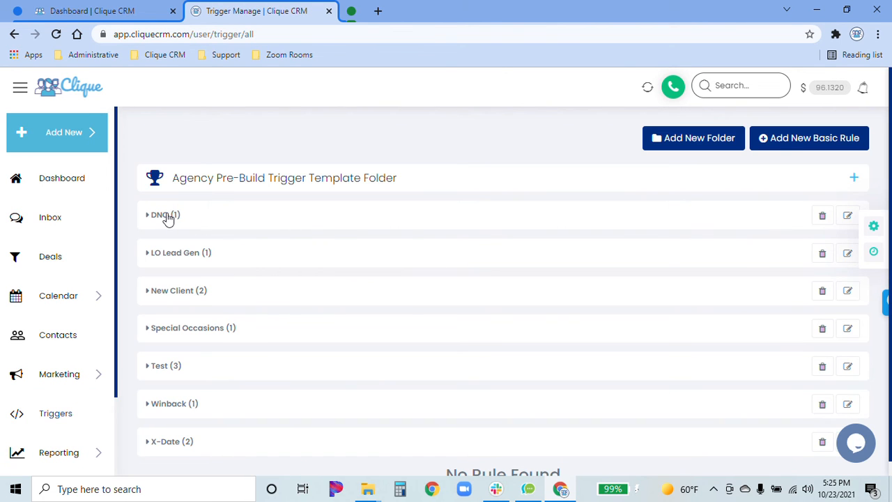
left_click(167, 216)
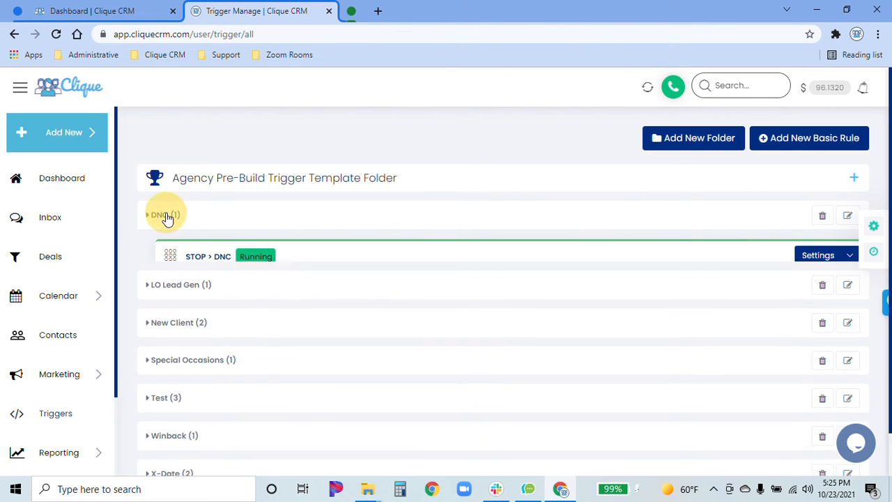
left_click(201, 258)
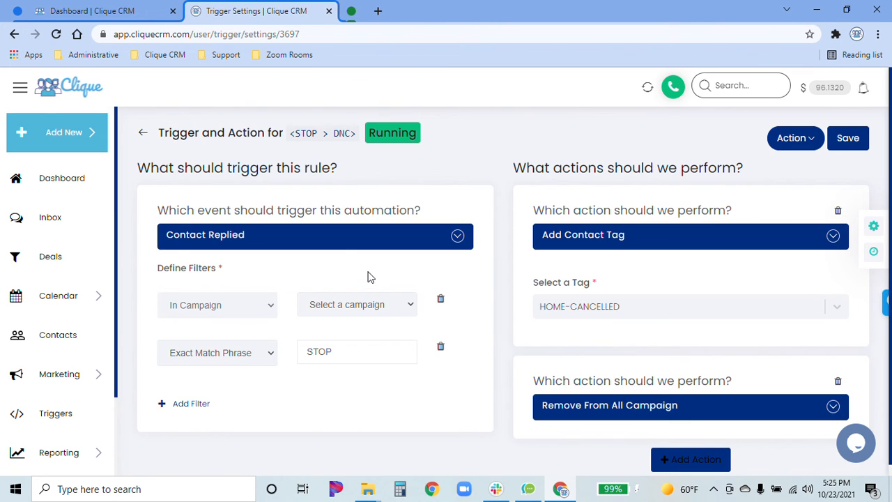
left_click(343, 238)
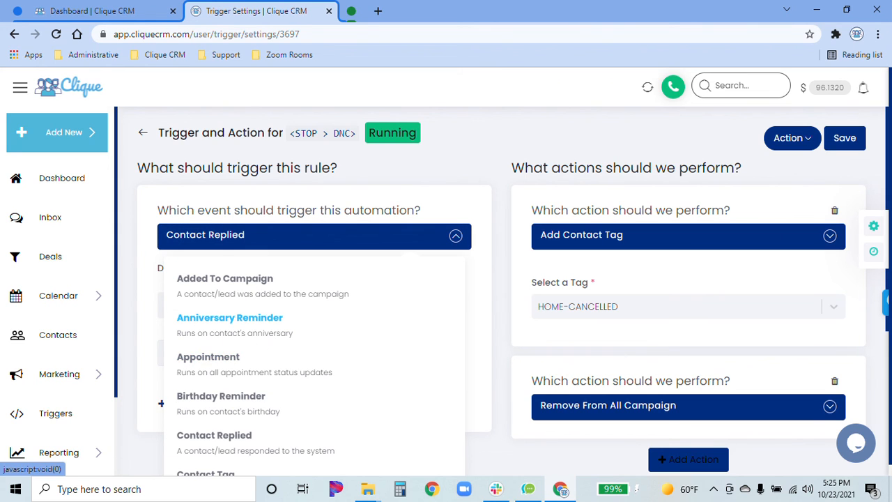
scroll(230, 313, "down", 1)
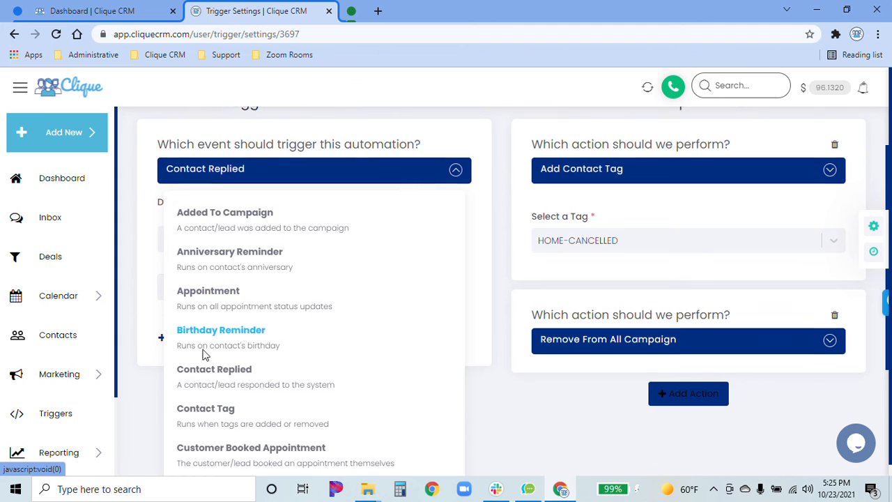
scroll(225, 340, "down", 3)
left_click(225, 340)
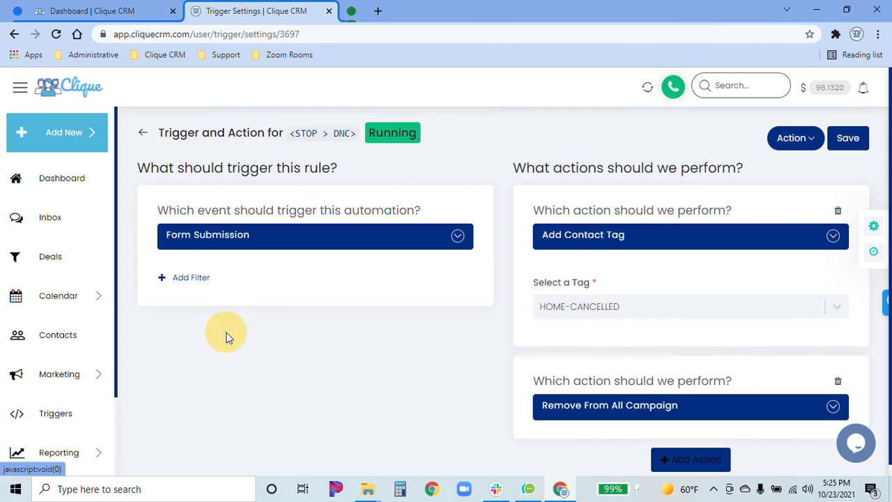
Add a filter to the Form Submission event with the Form Submit condition and New Form Test as the form.
left_click(183, 278)
left_click(255, 318)
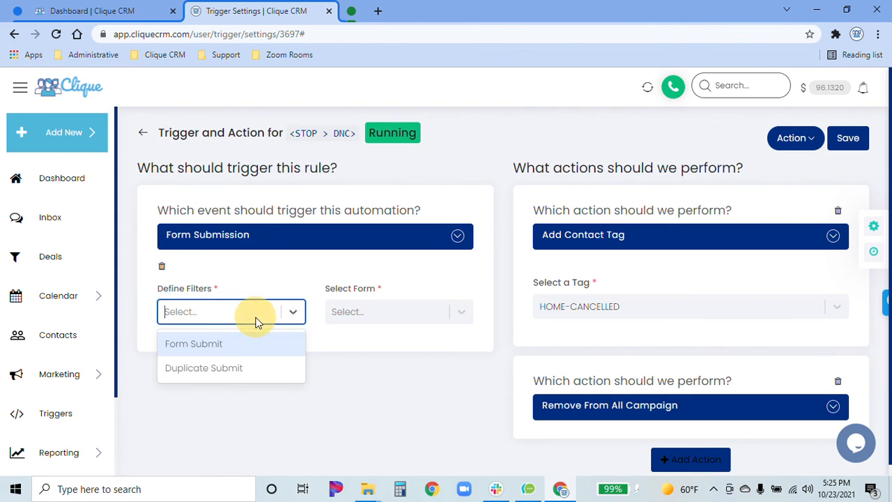
left_click(233, 343)
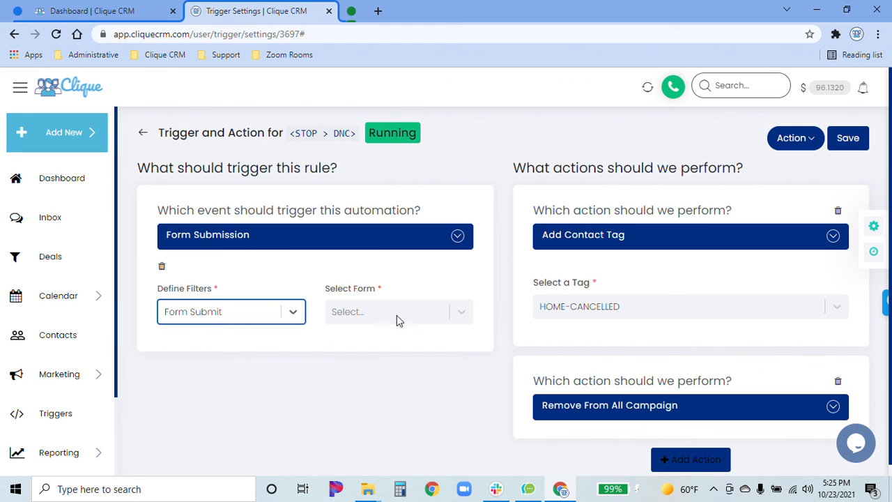
left_click(224, 309)
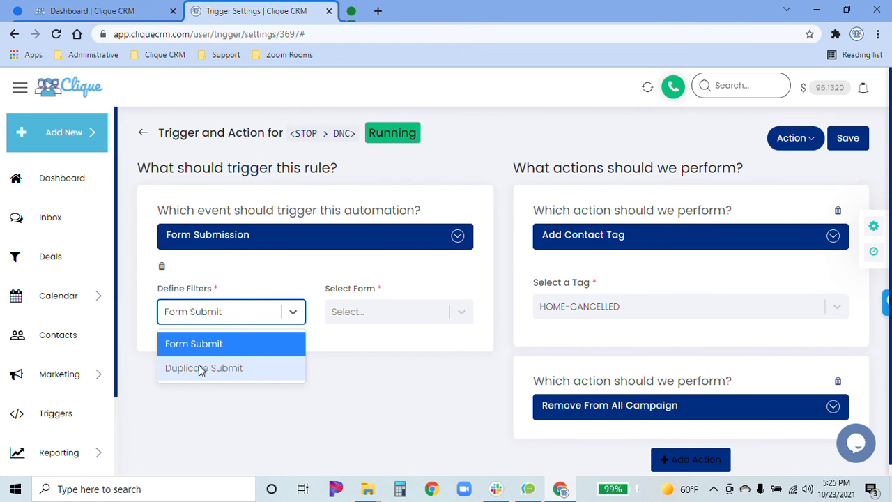
left_click(244, 315)
left_click(427, 313)
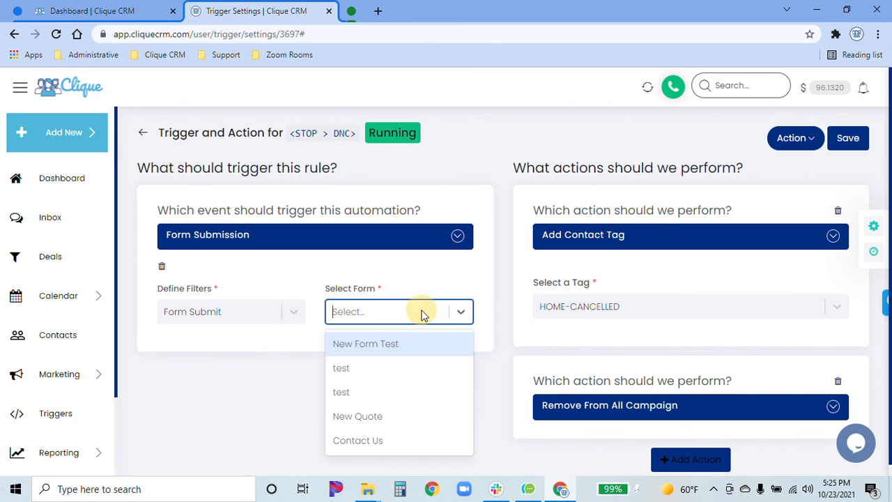
left_click(398, 346)
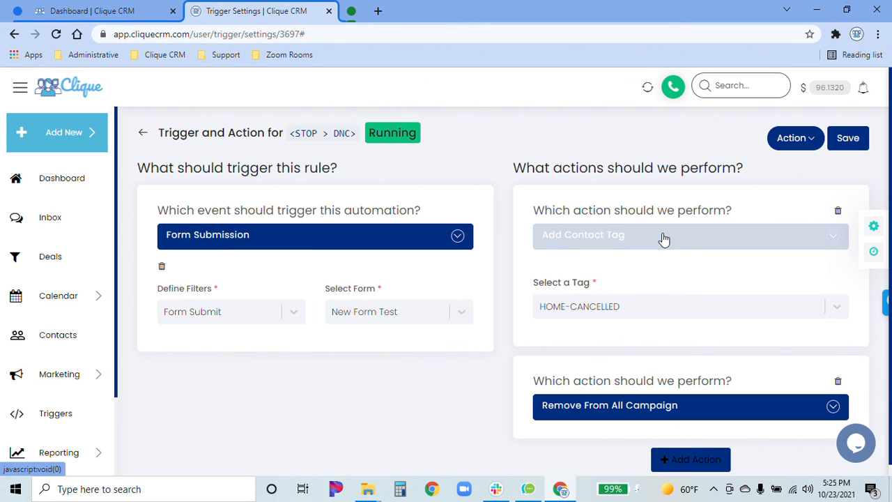
Examine the options available for the rule's second action, and leave the rule unsaved to return to the form builder's list of forms.
scroll(692, 334, "down", 1)
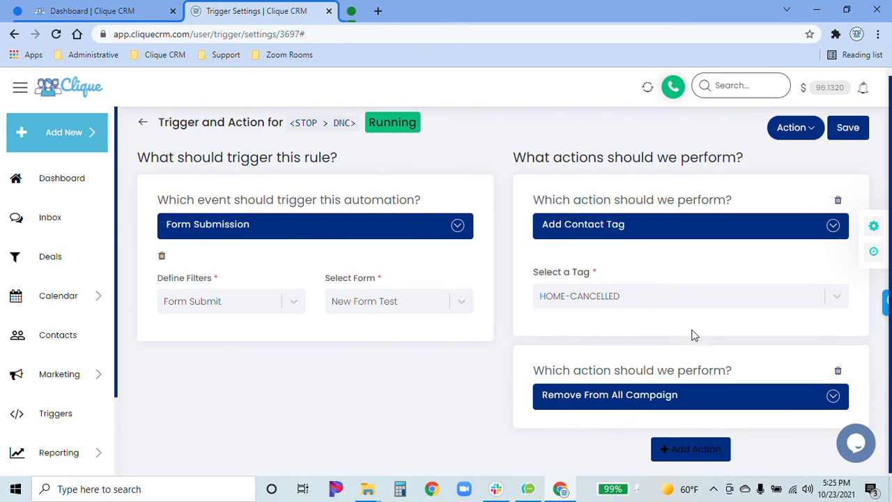
left_click(675, 401)
scroll(687, 362, "down", 1)
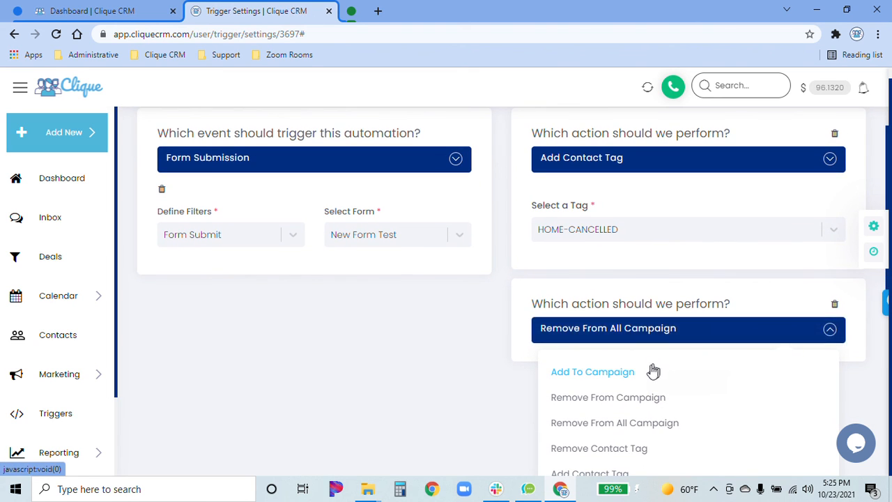
scroll(648, 368, "down", 2)
scroll(660, 350, "down", 1)
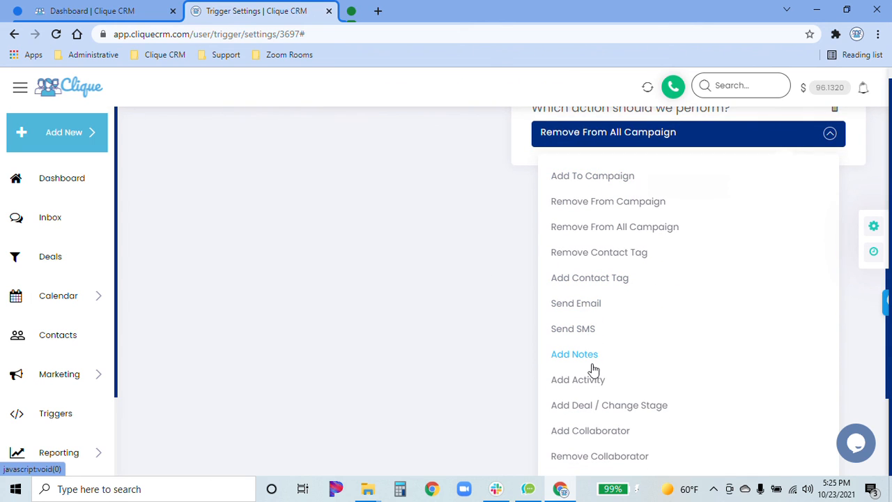
scroll(648, 348, "down", 2)
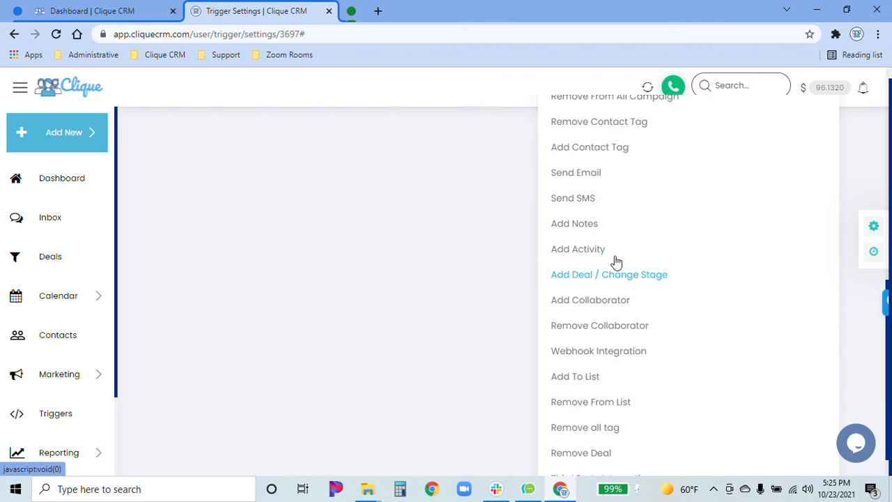
scroll(617, 392, "up", 2)
scroll(617, 393, "up", 2)
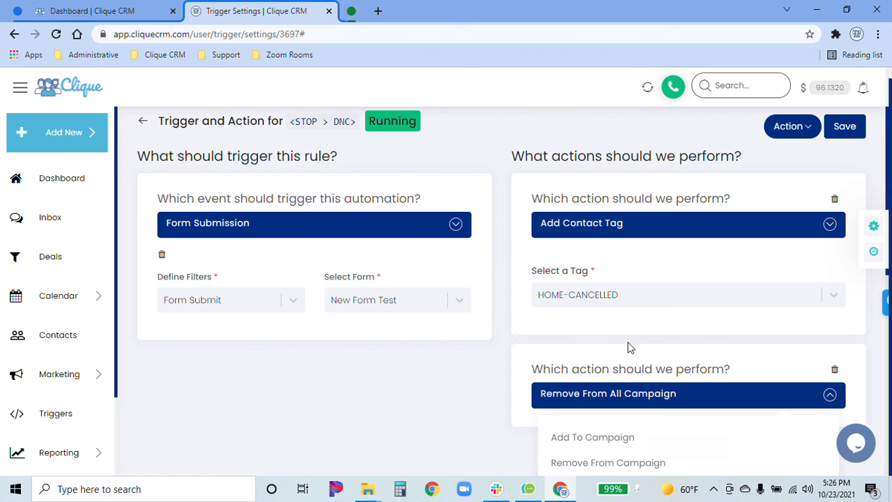
left_click(74, 384)
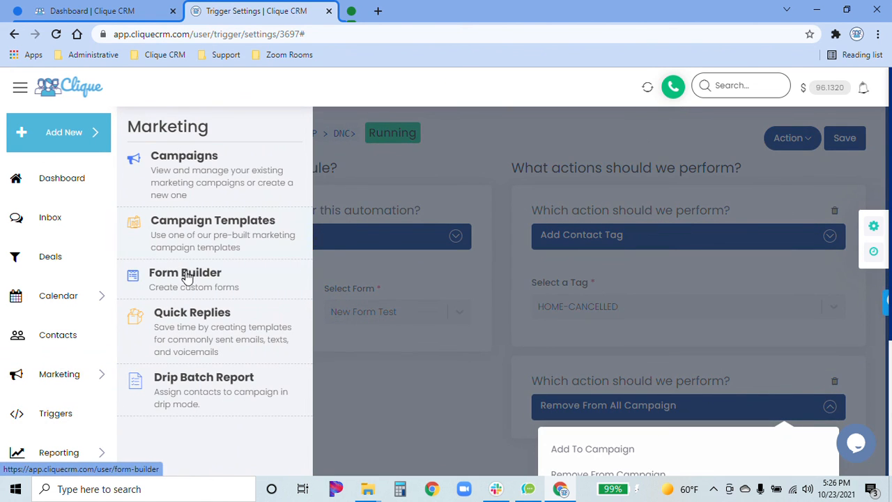
left_click(184, 276)
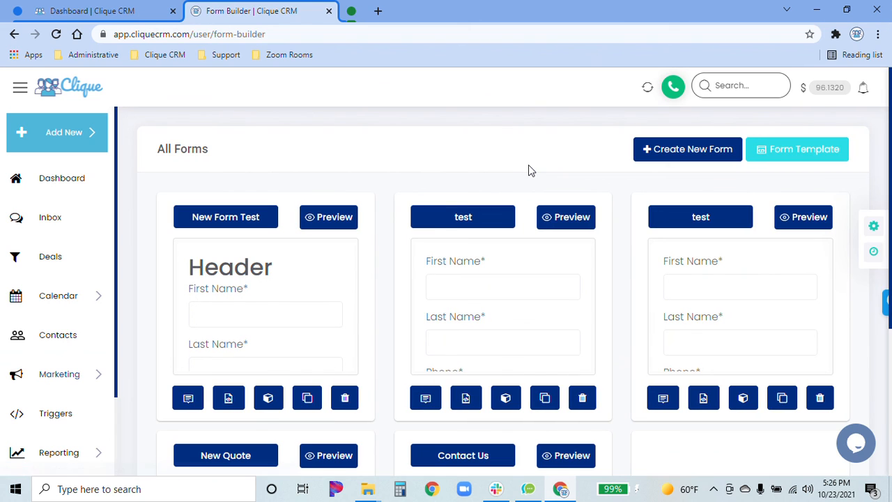